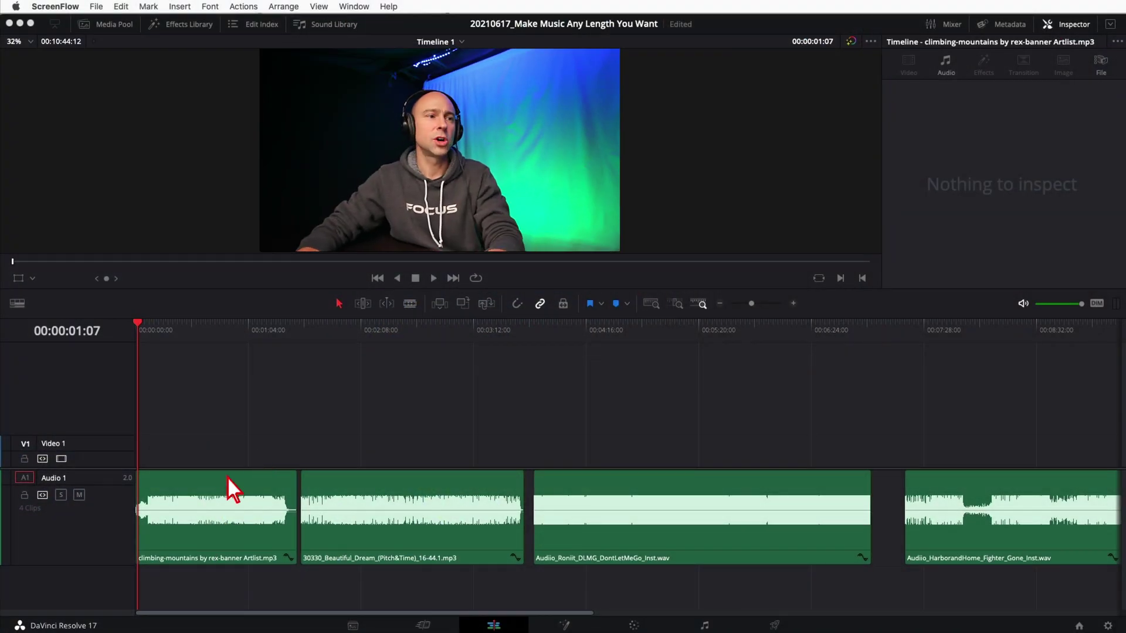
Zoom in on climbing-mountains, audition its ending, and park the playhead on the beat at 1:22:22
click(791, 304)
click(791, 304)
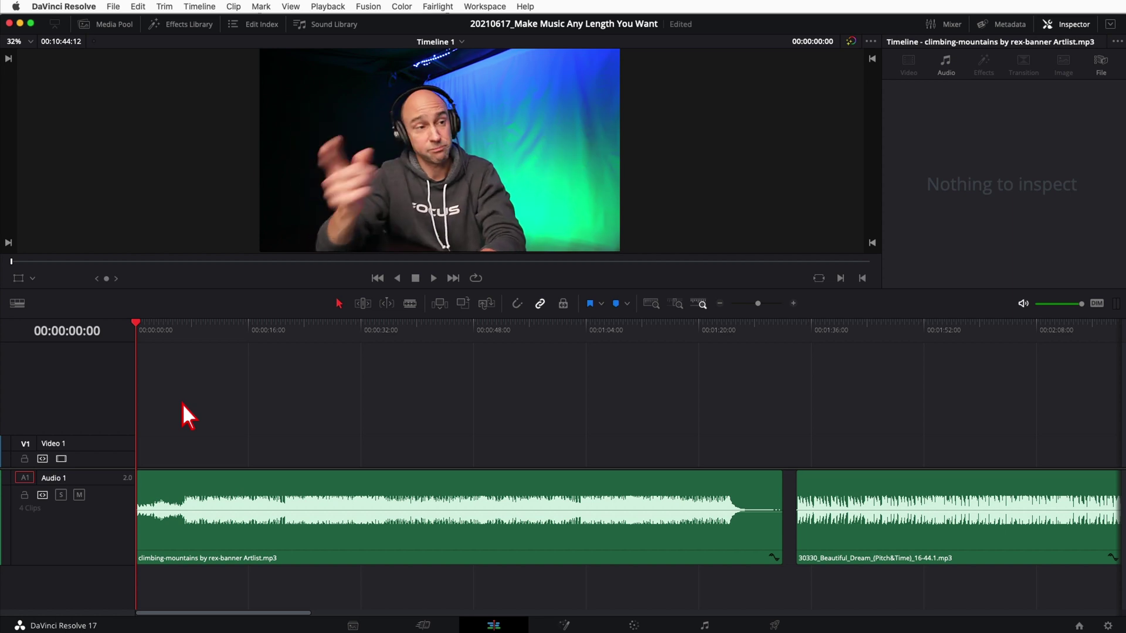
click(197, 409)
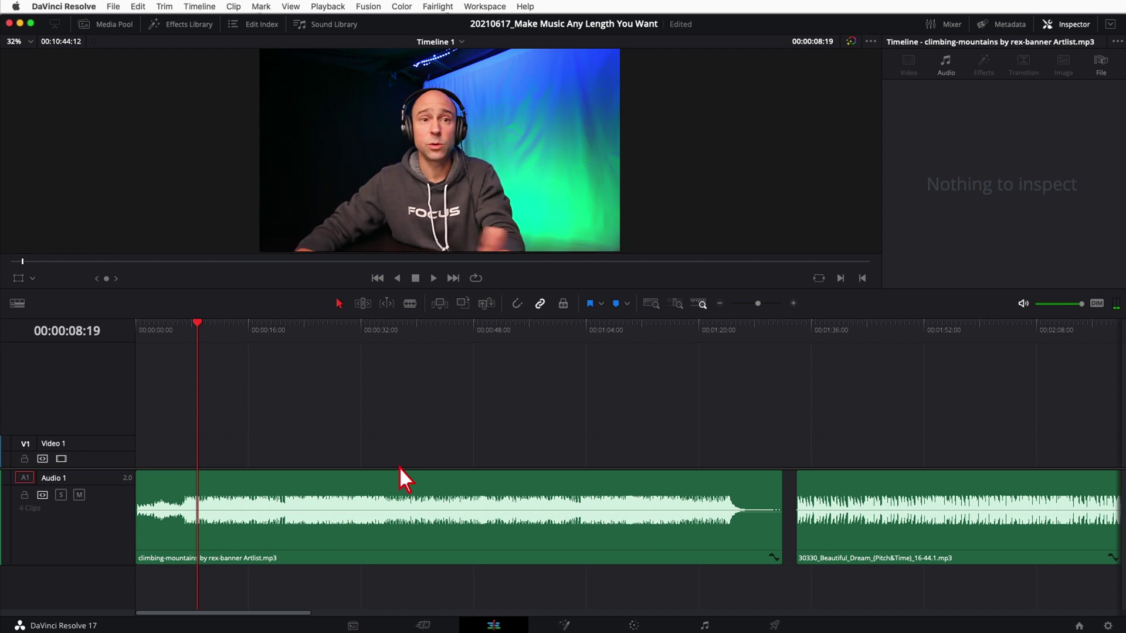
click(714, 337)
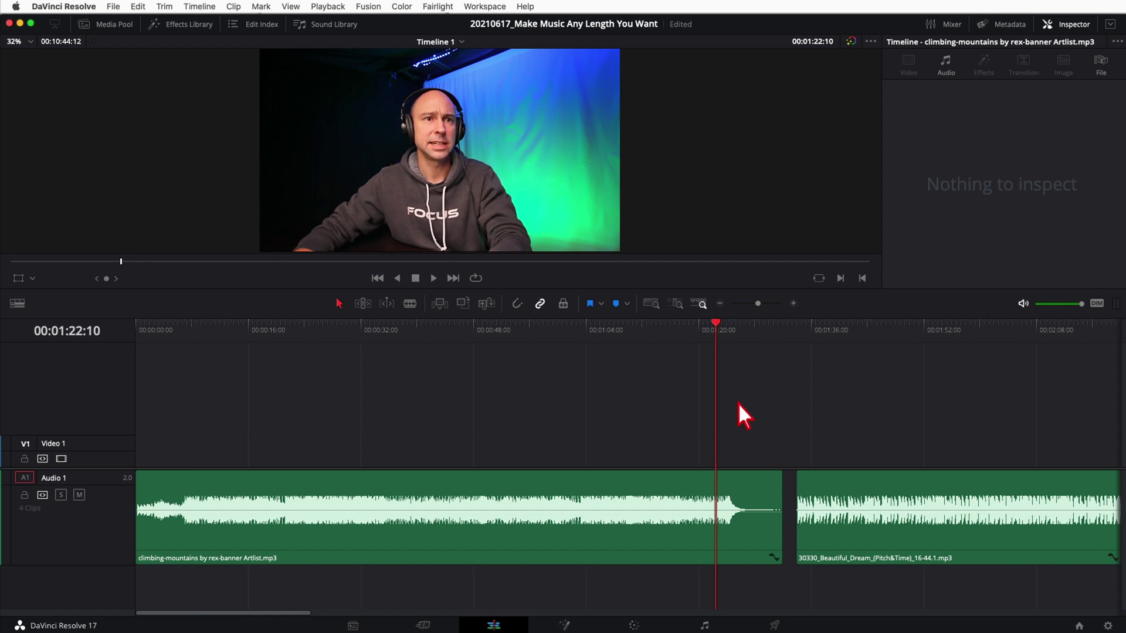
key(space)
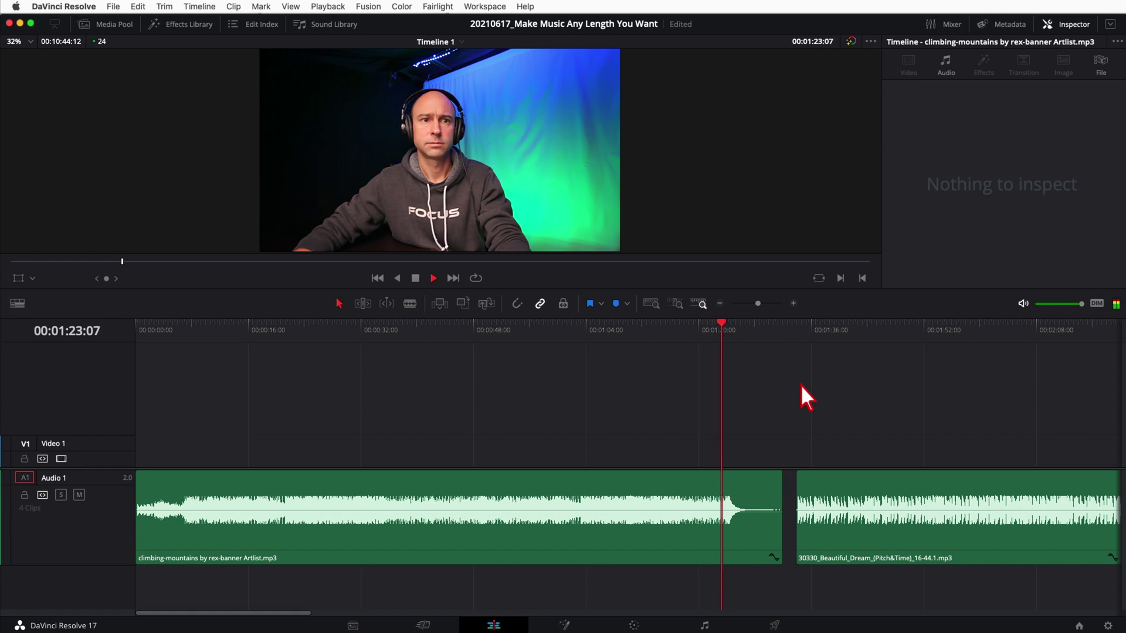
key(space)
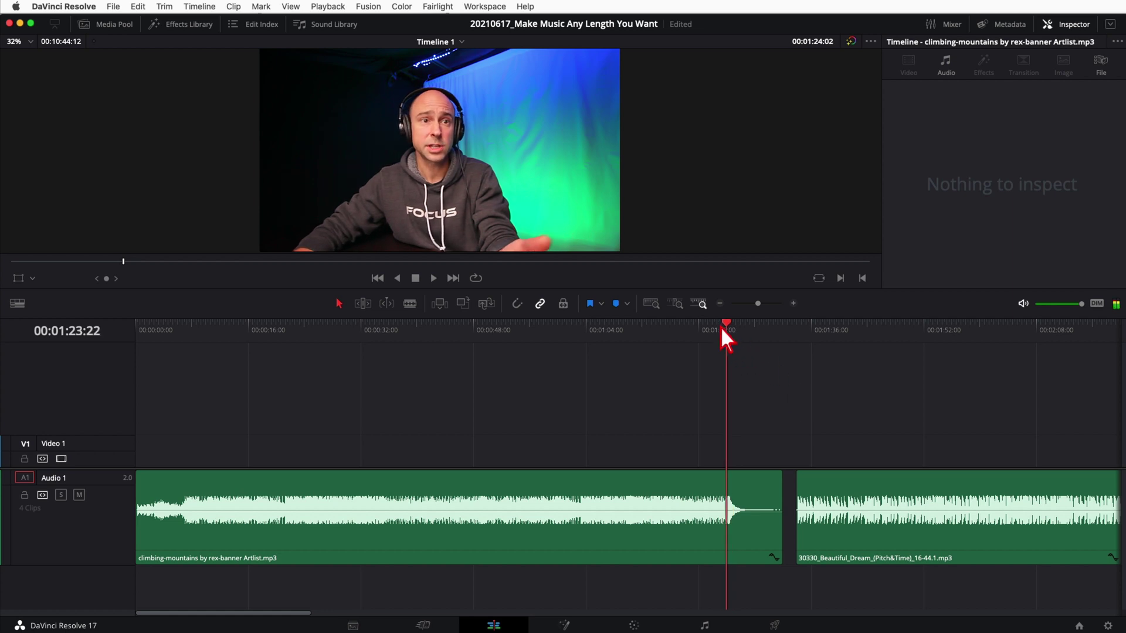
drag(721, 327, 716, 328)
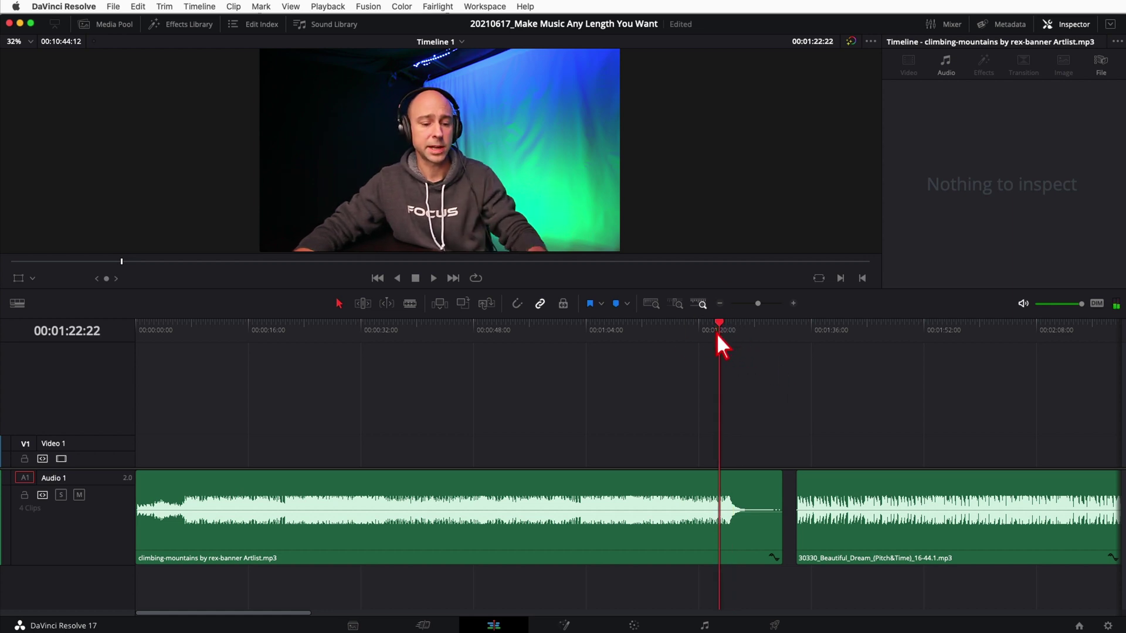
Blade climbing-mountains at 1:22:22, place the ending piece after the opening, and delete the middle section
key(super+b)
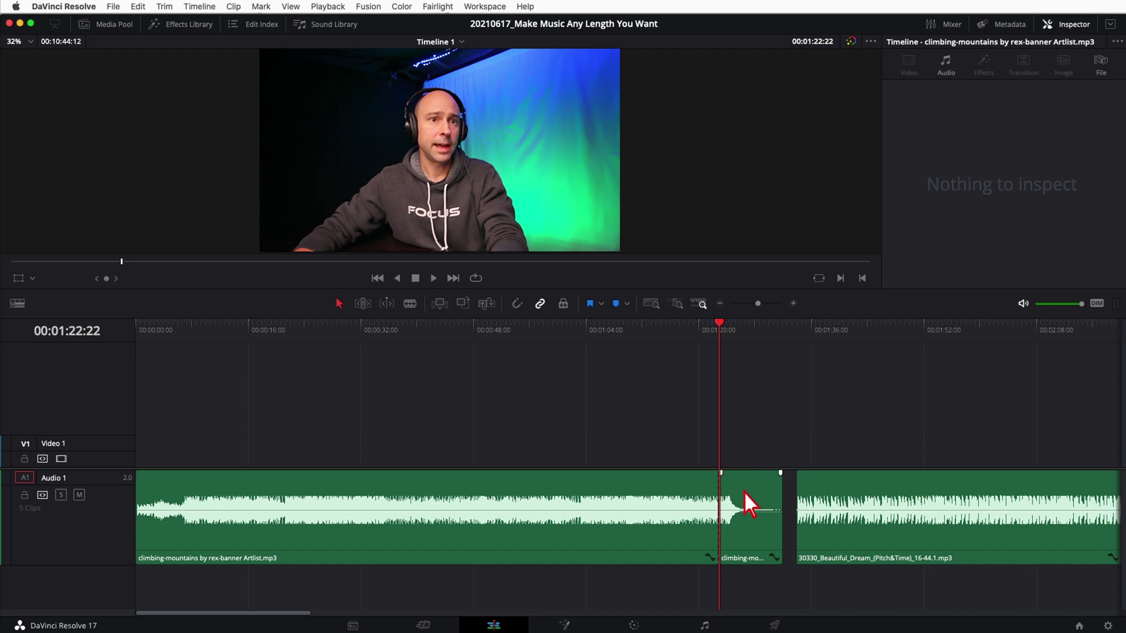
drag(740, 494, 275, 491)
click(478, 496)
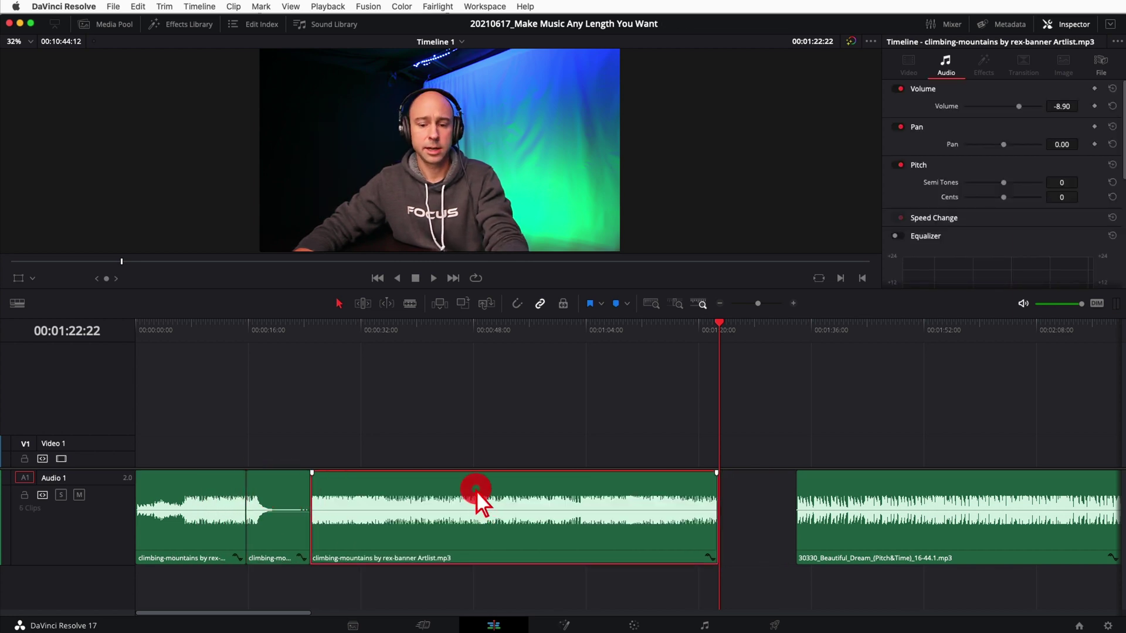
key(Delete)
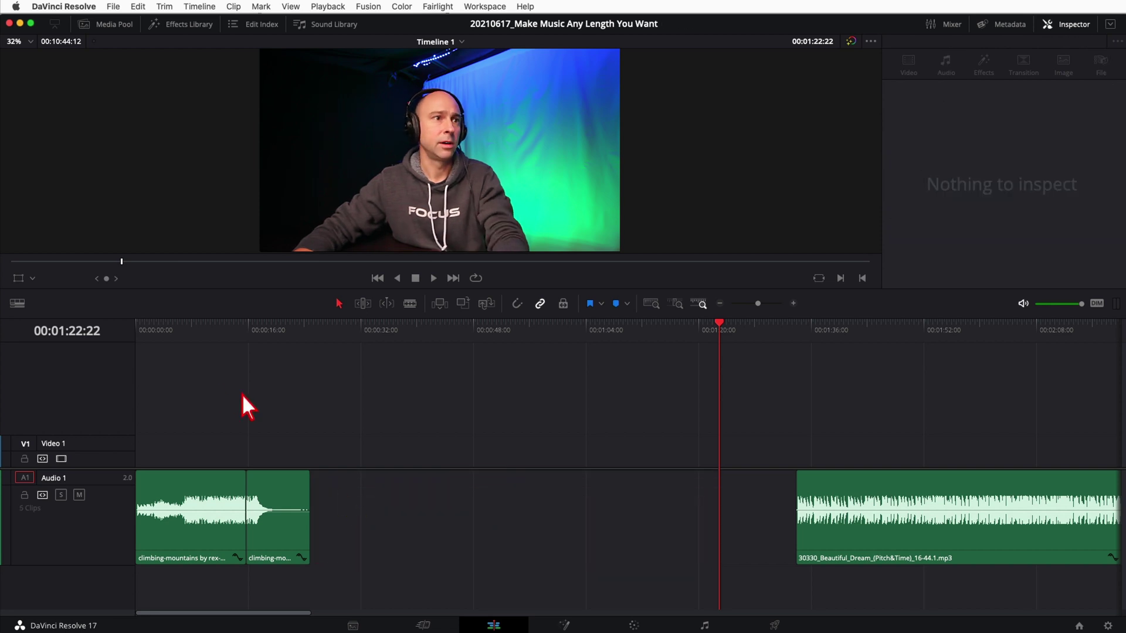
Zoom in, play back across the new join, and shift the ending clip right to make room
click(790, 306)
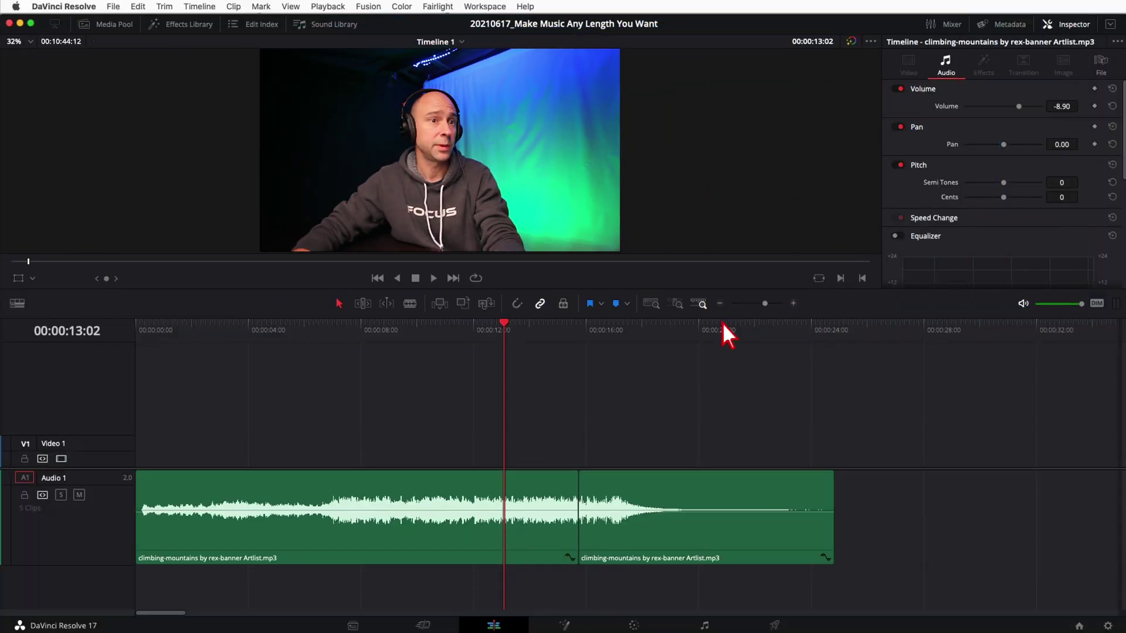
key(space)
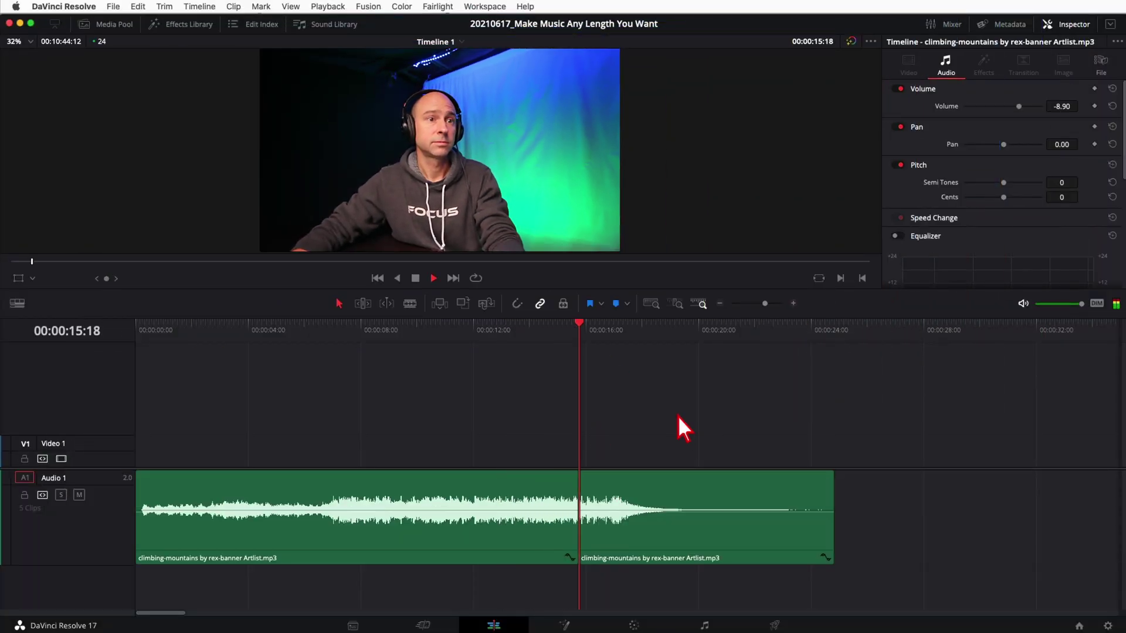
key(space)
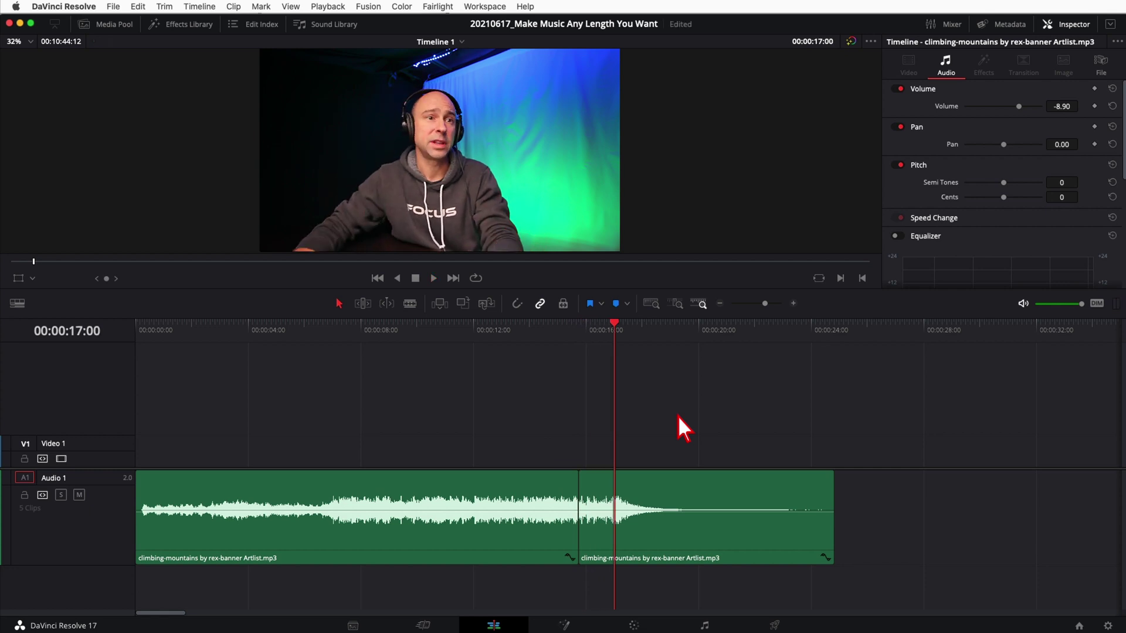
drag(657, 495, 774, 494)
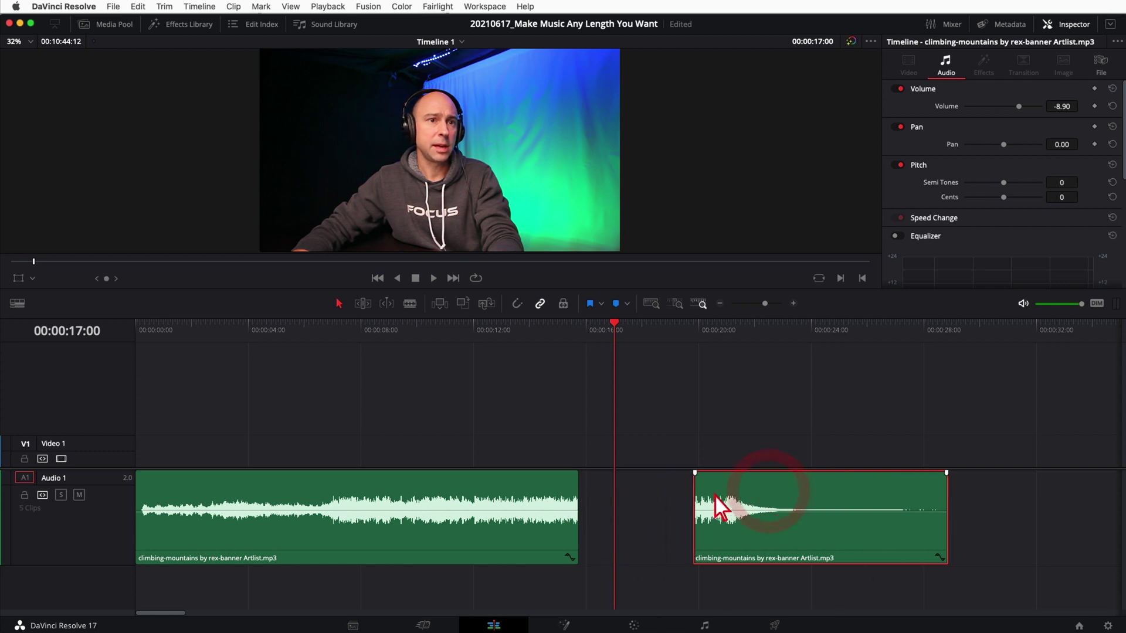
Extend the ending clip's start, slide it against the first clip, and play the join from 13:05
drag(694, 496, 642, 502)
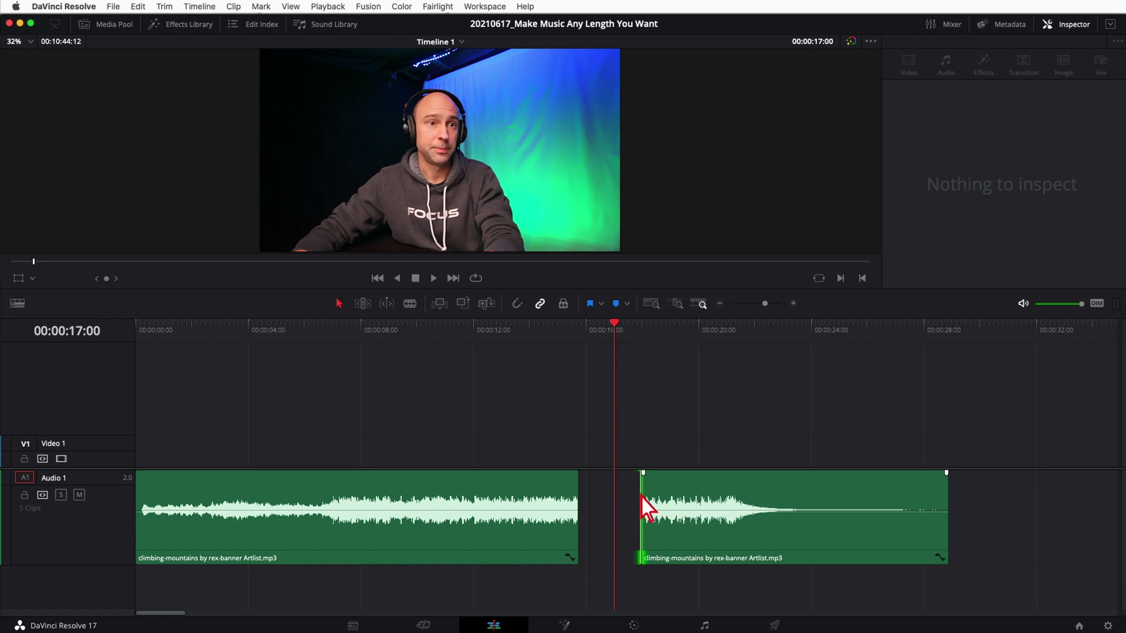
mouse_move(643, 495)
mouse_down()
mouse_move(599, 495)
mouse_move(655, 493)
mouse_move(645, 495)
mouse_up()
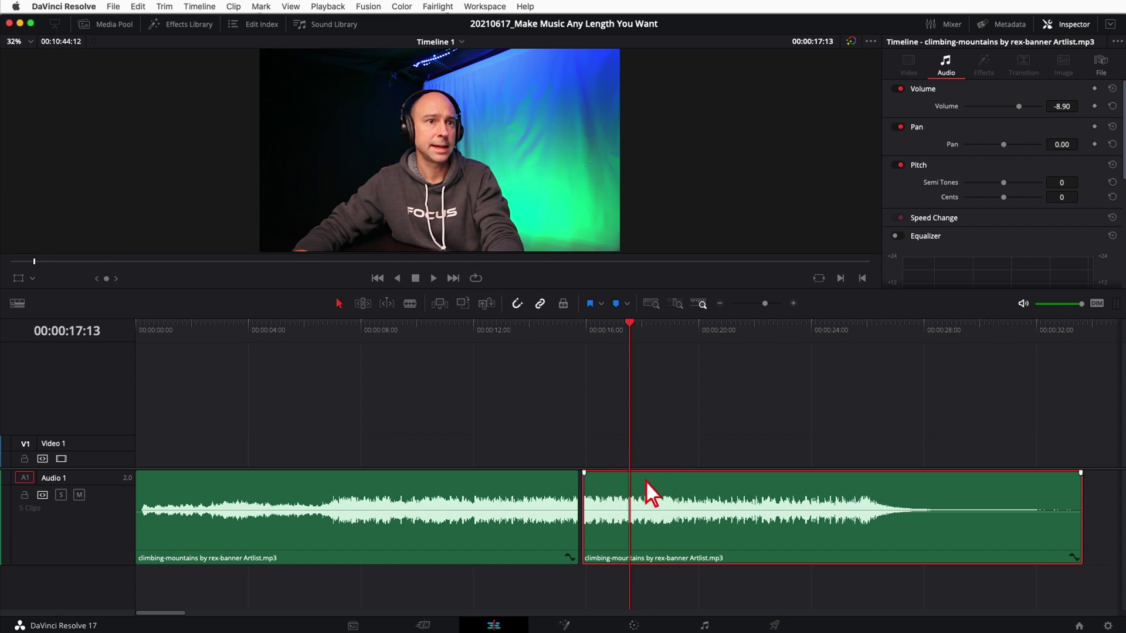
drag(648, 487, 635, 476)
click(505, 332)
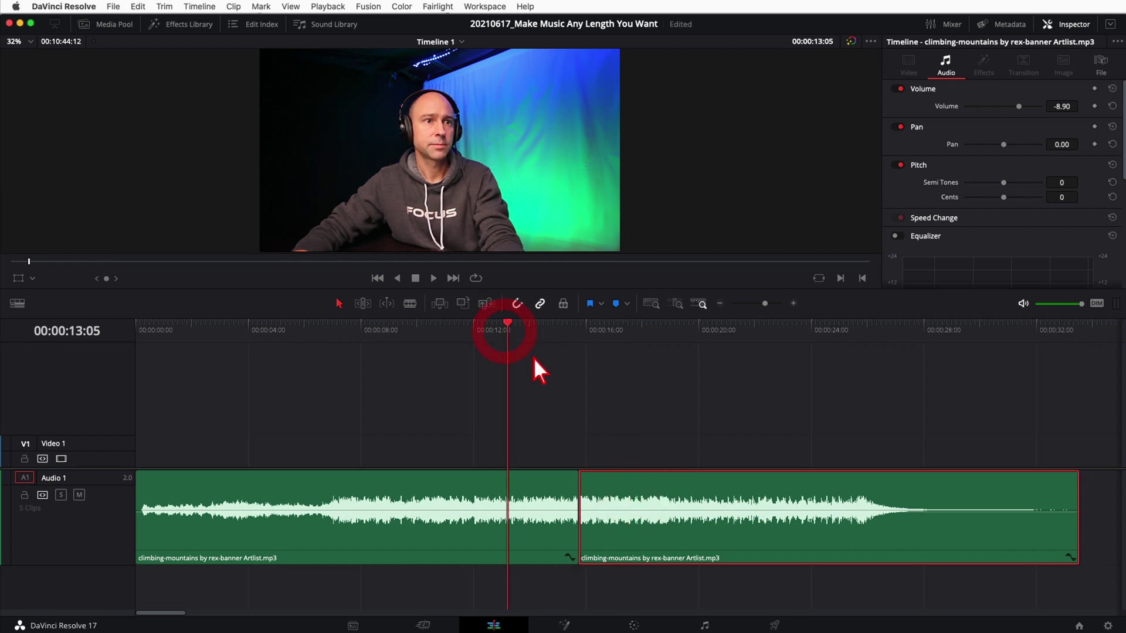
key(space)
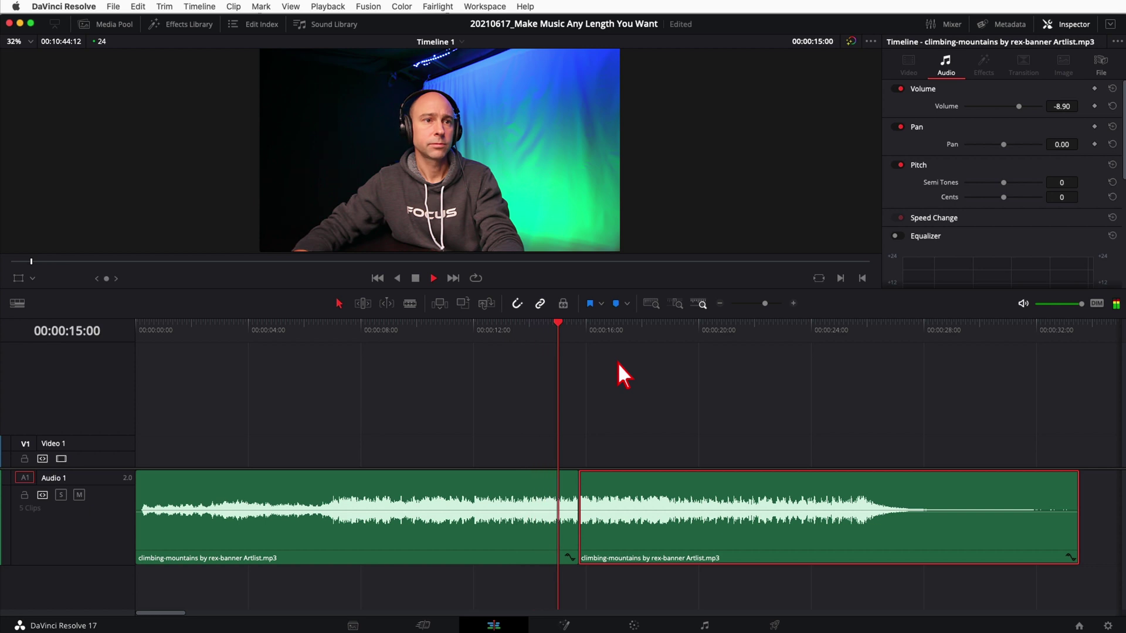
key(space)
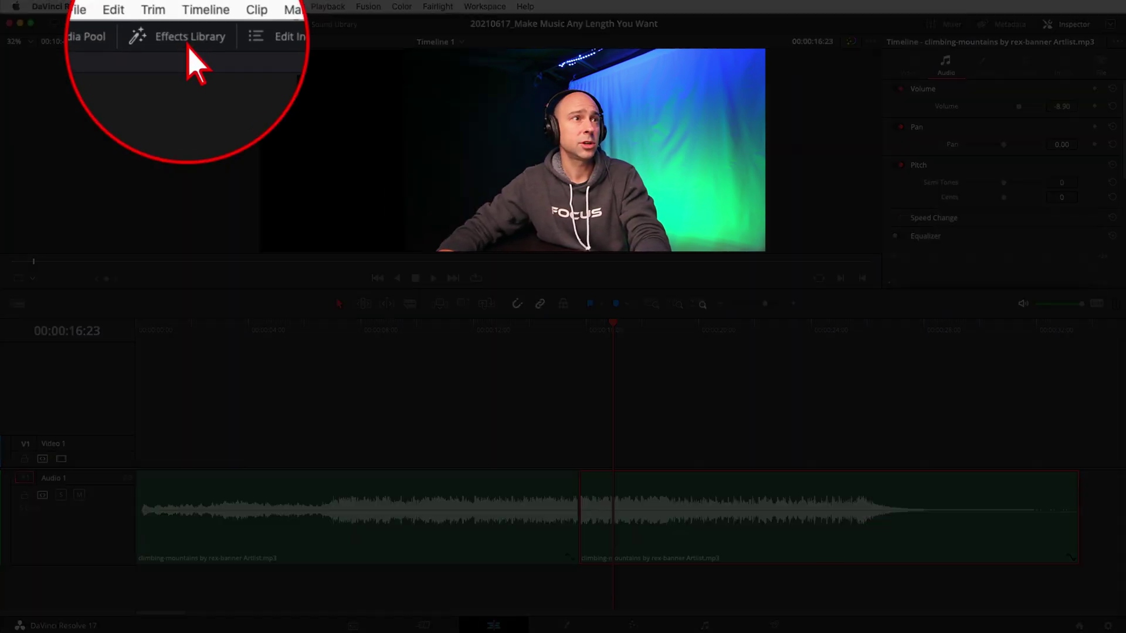
Drop Cross Fade 0 dB from Audio Transitions onto the clip join and play through it from 13:23
click(188, 46)
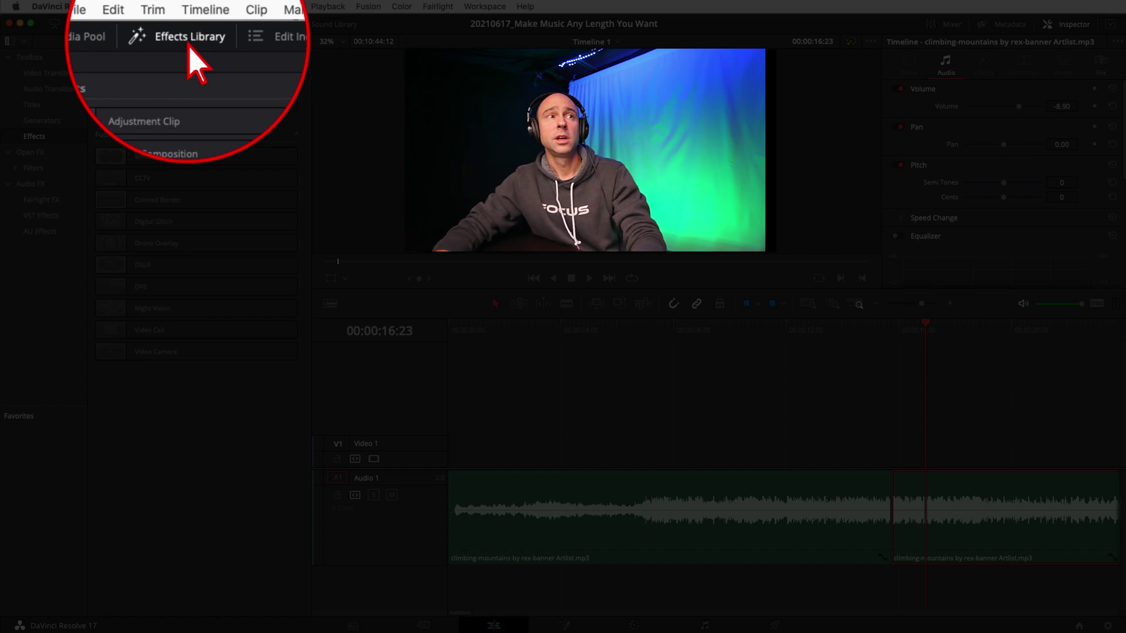
click(53, 89)
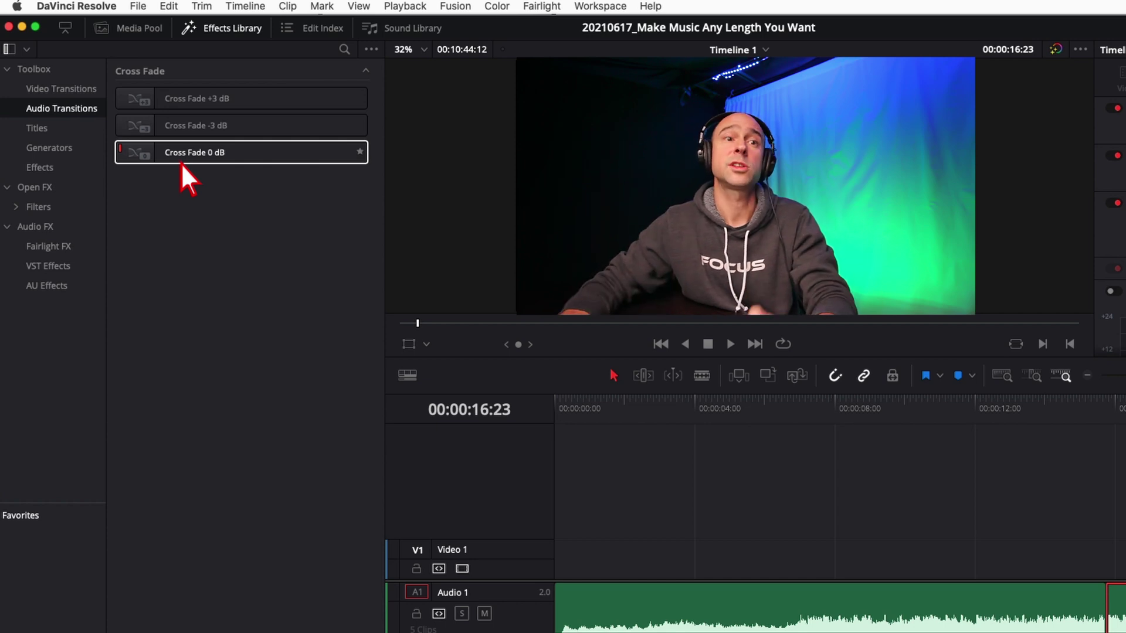
drag(179, 155, 1105, 617)
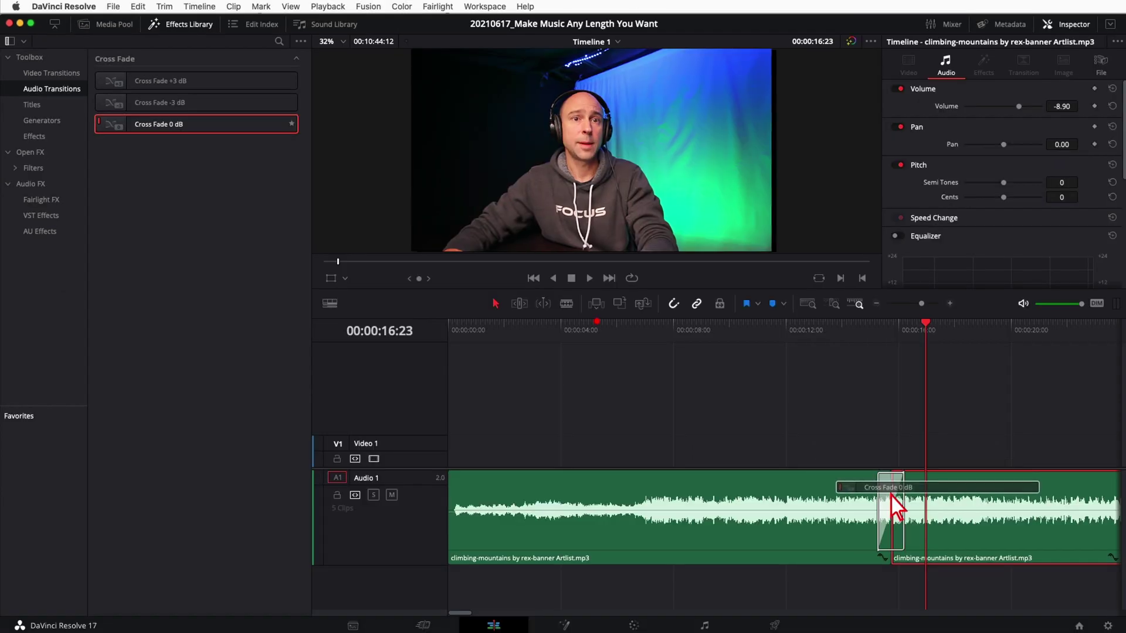
drag(891, 496, 891, 495)
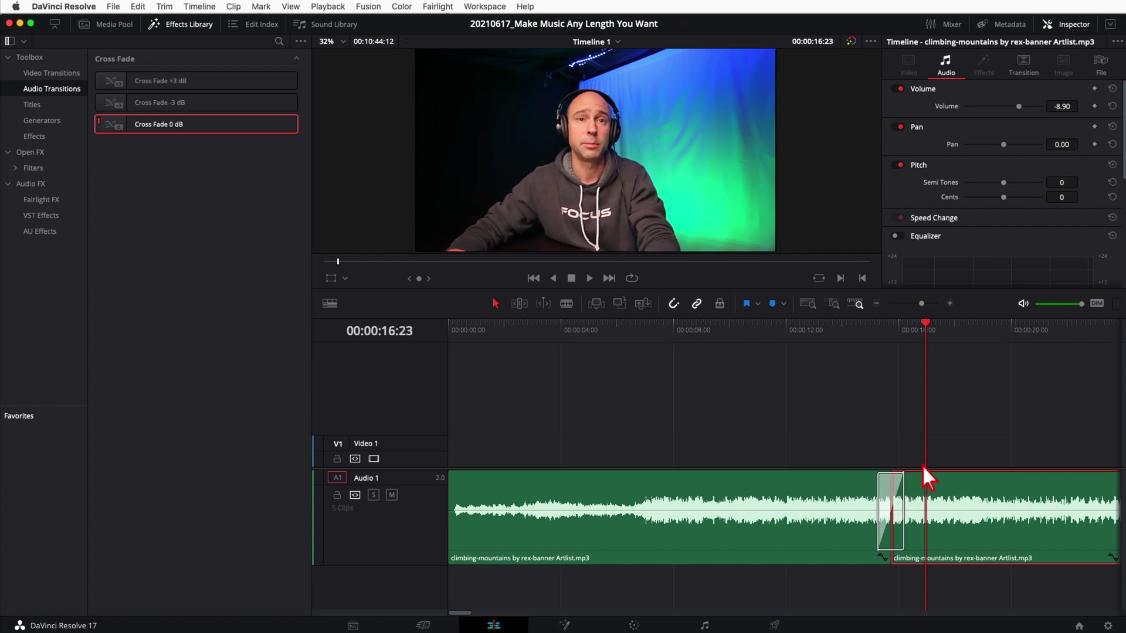
click(841, 329)
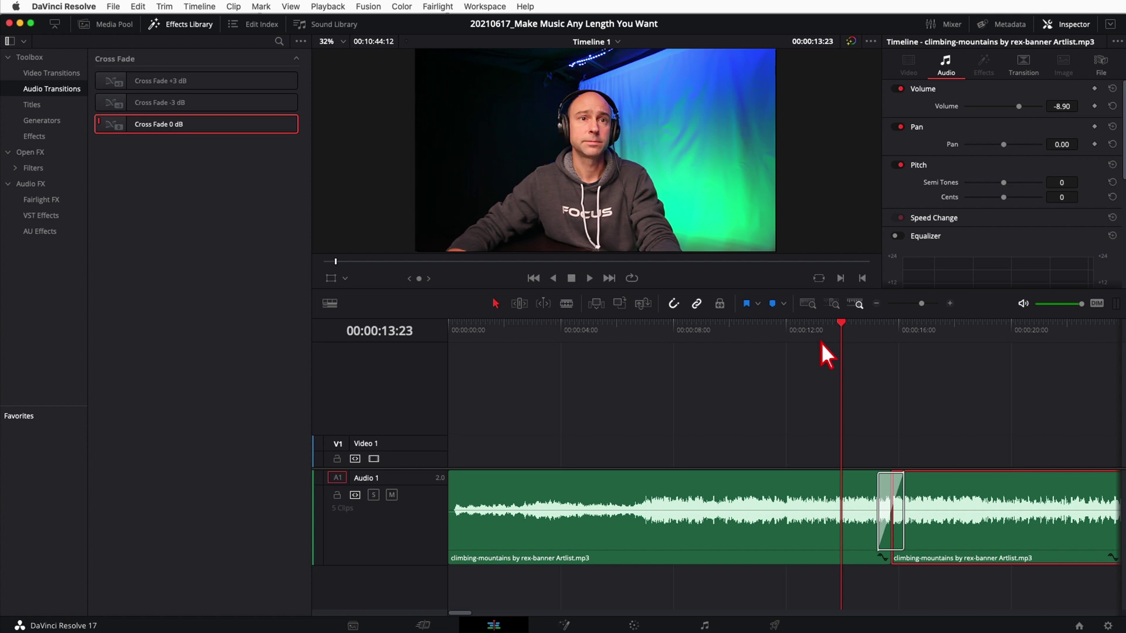
key(space)
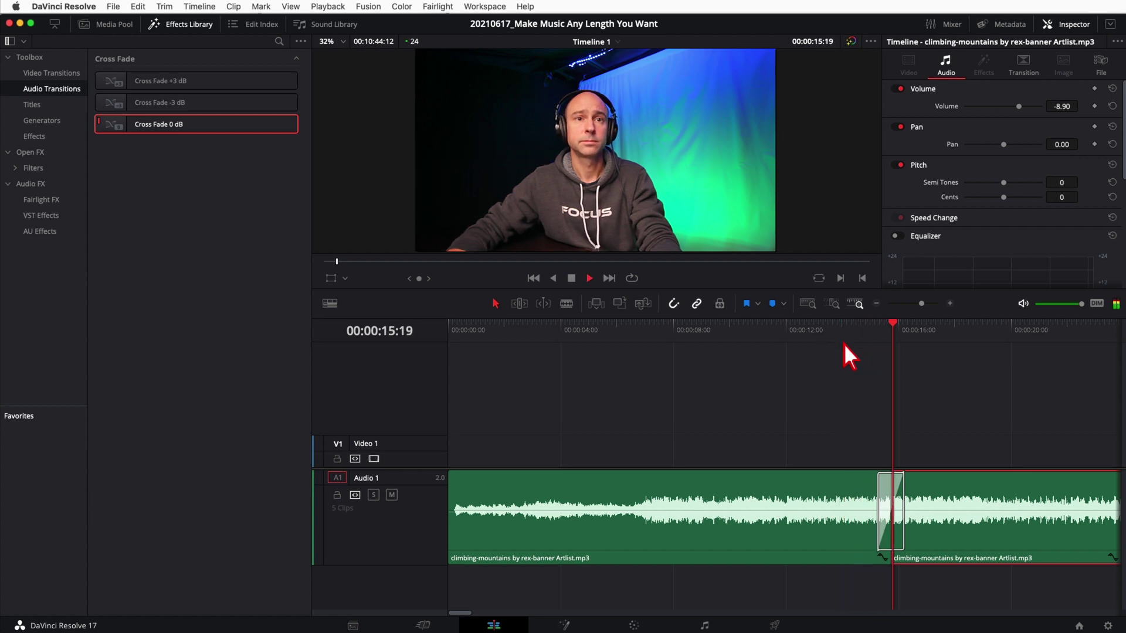
key(space)
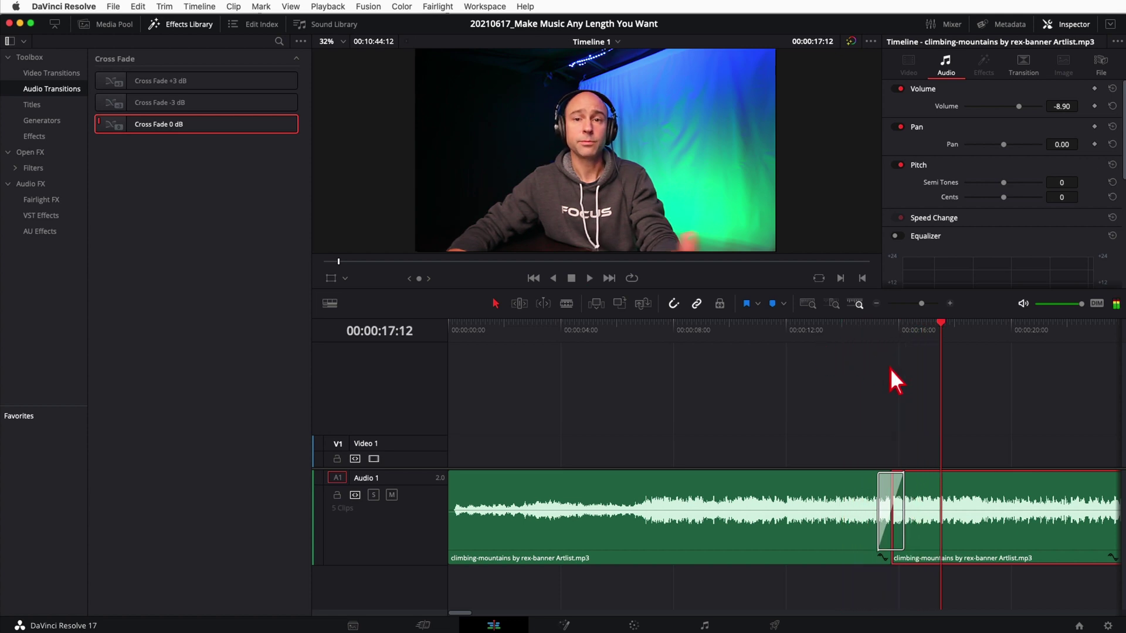
Trim the cross fade to 0.6 seconds (15 frames), play through it twice, and select the second clip
drag(902, 491, 896, 490)
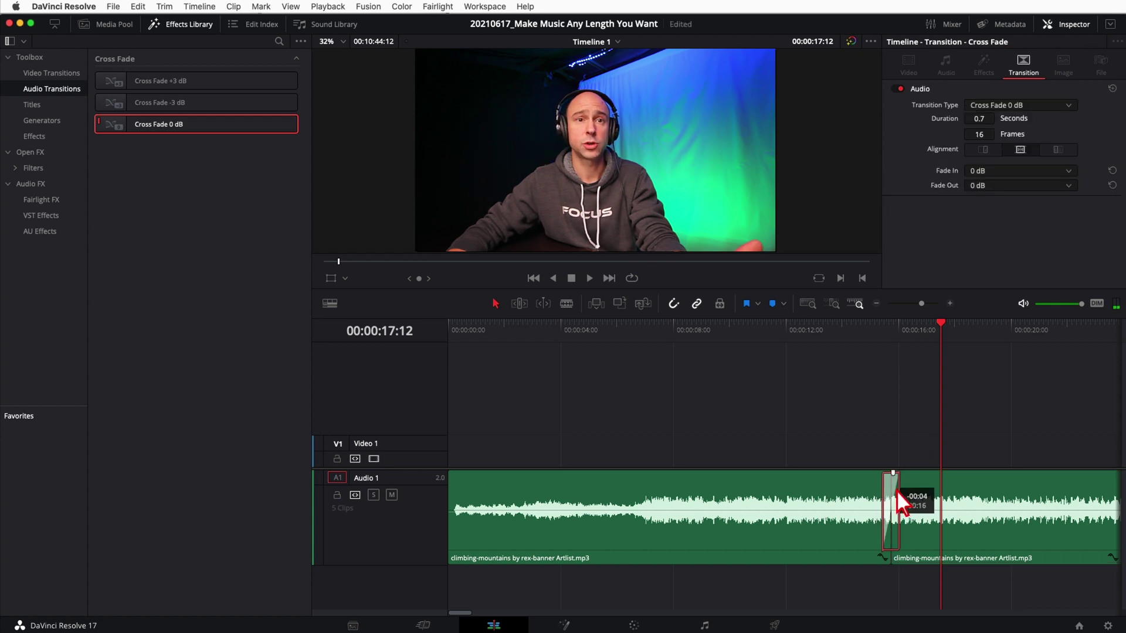
click(896, 490)
click(843, 339)
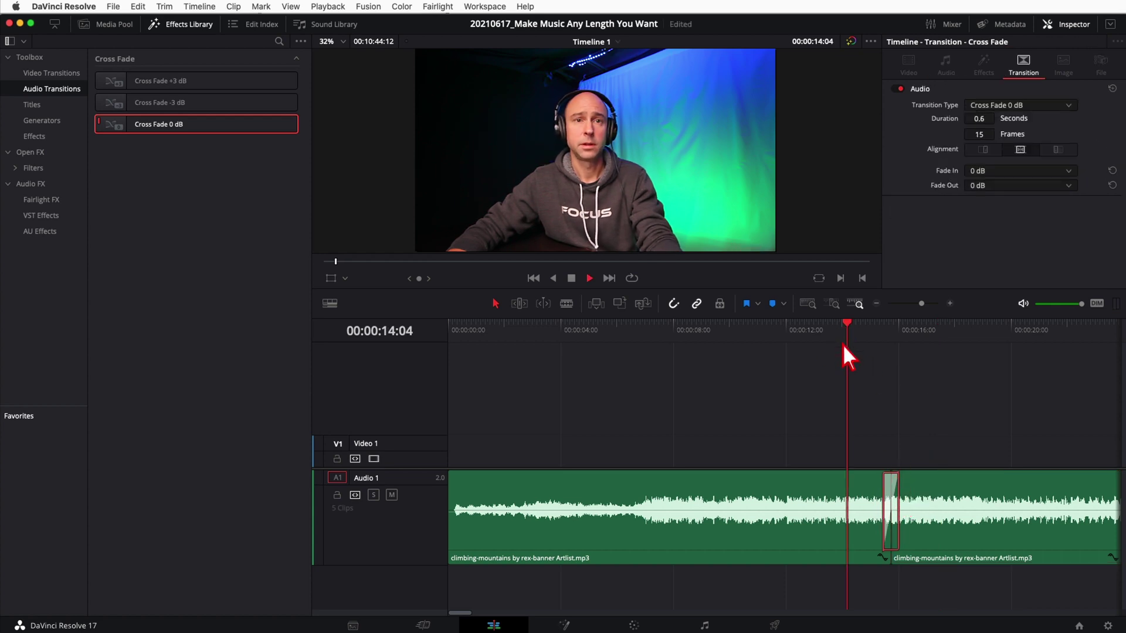
key(space)
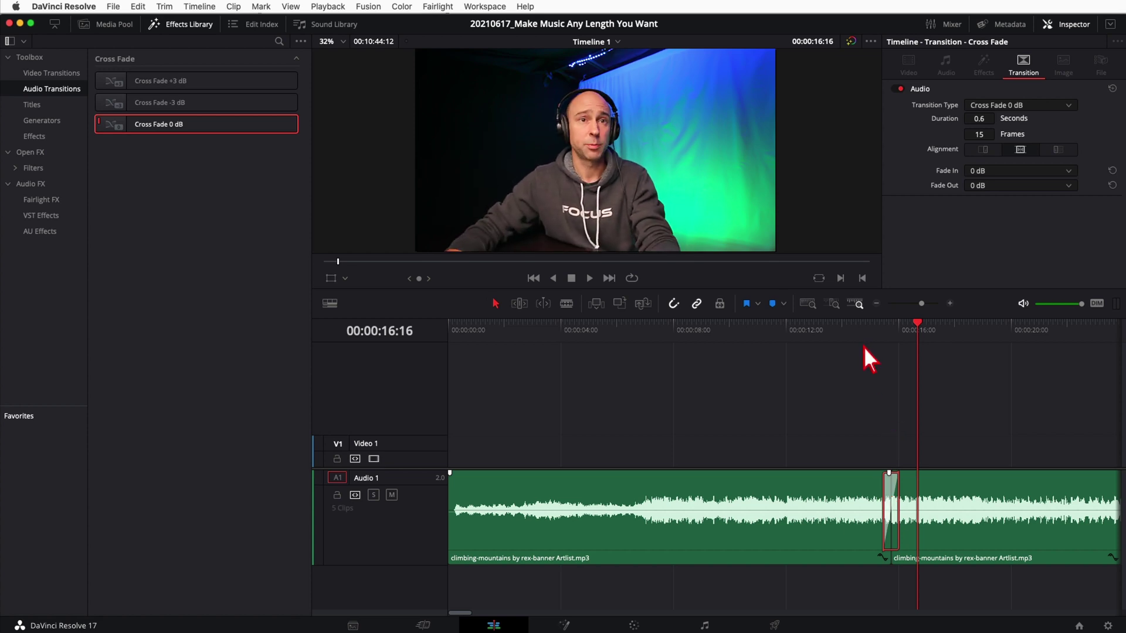
click(862, 340)
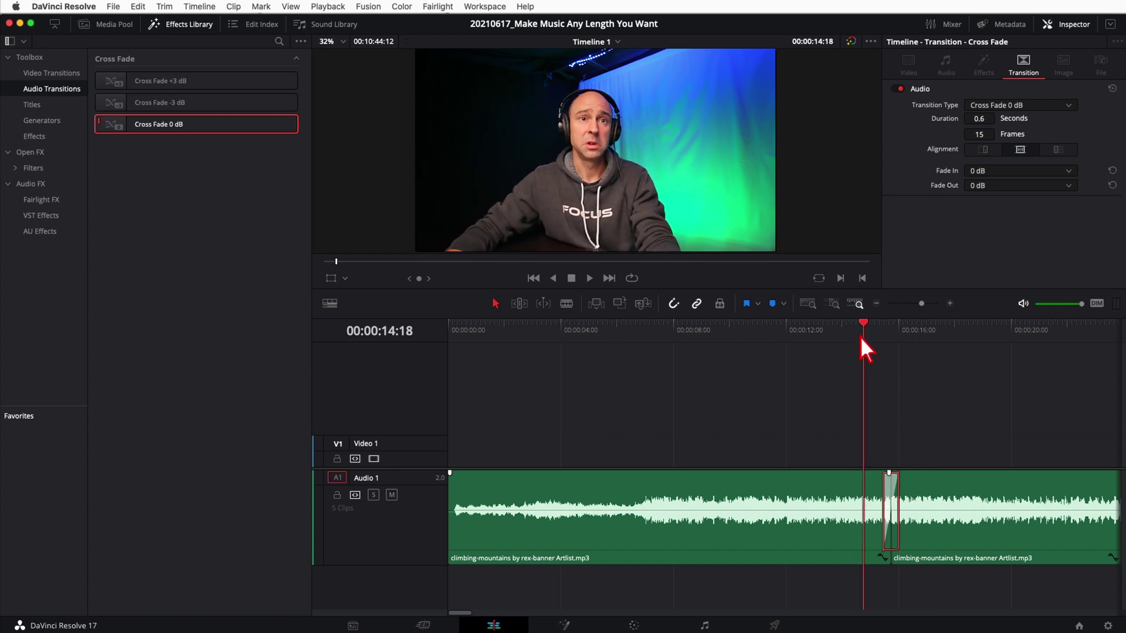
scroll(825, 406, right, 5)
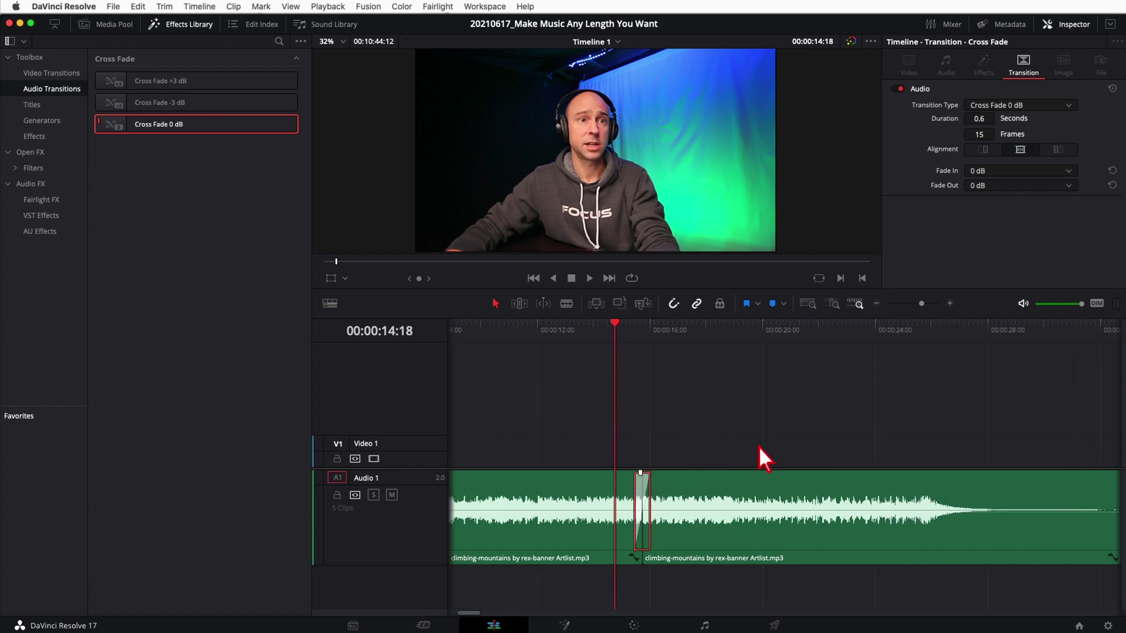
key(space)
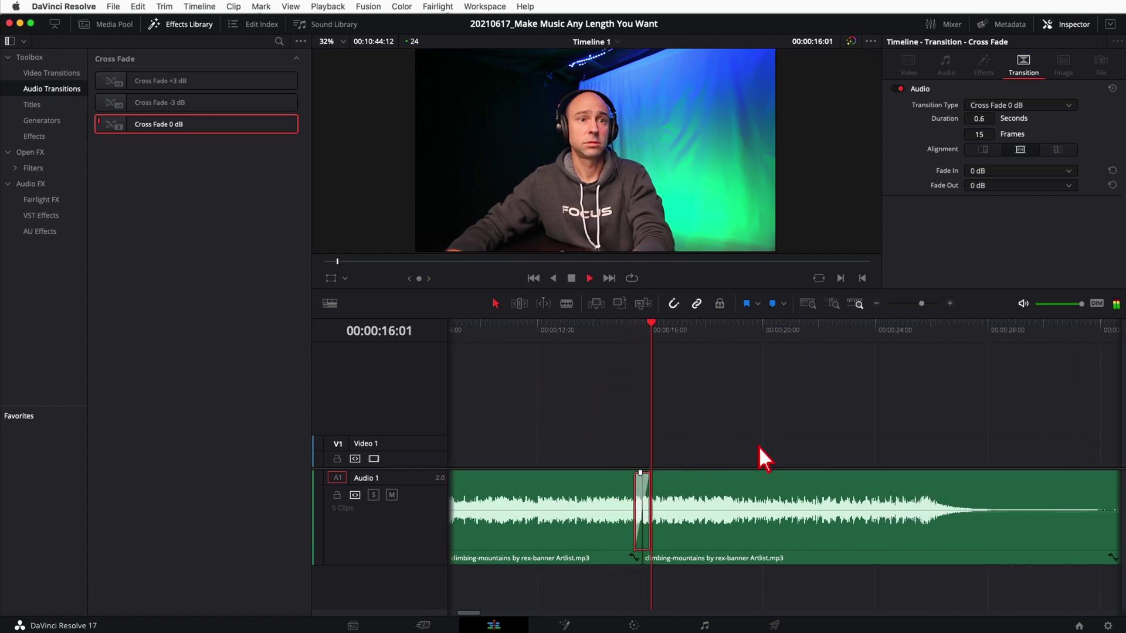
key(space)
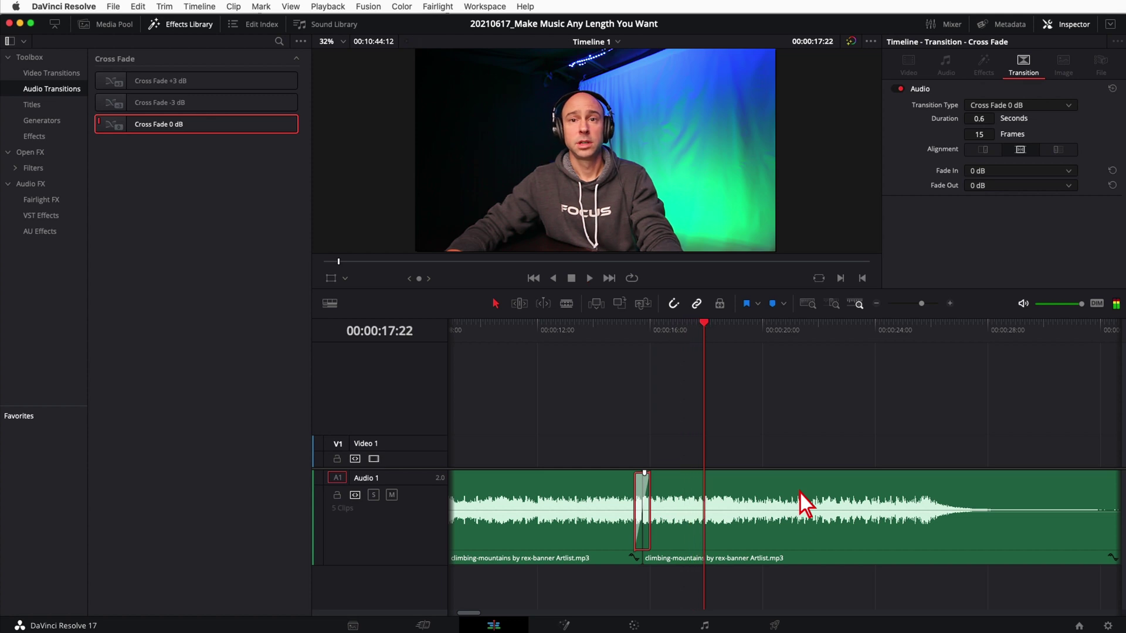
click(659, 484)
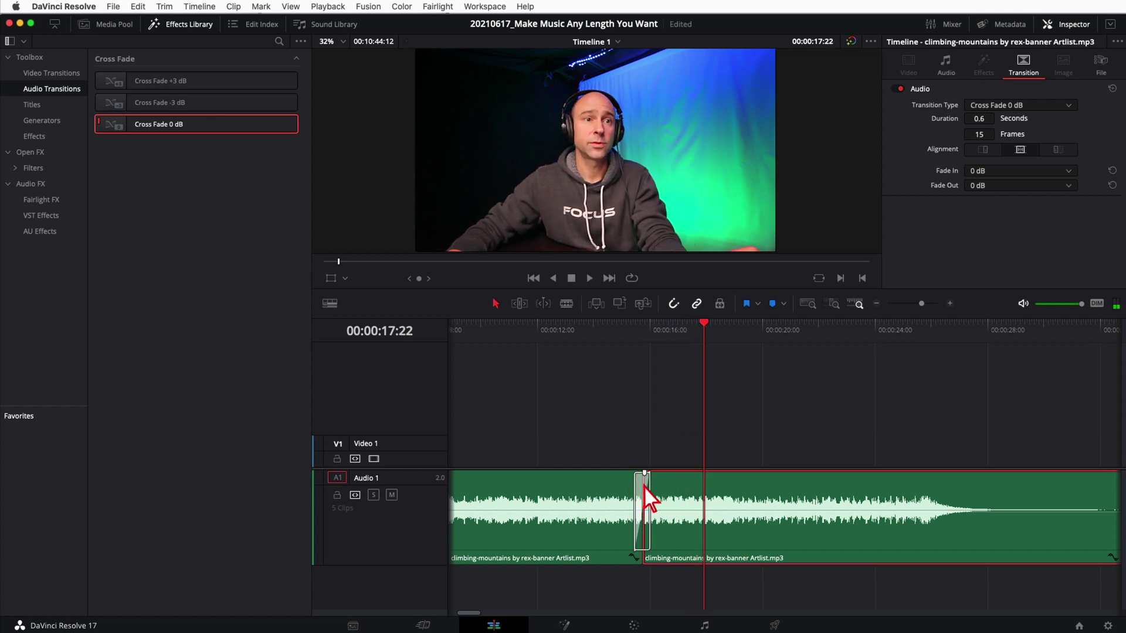
Trim the second clip's head, add a 1.4-second Cross Fade 0 dB at the join, and listen
drag(645, 488, 666, 481)
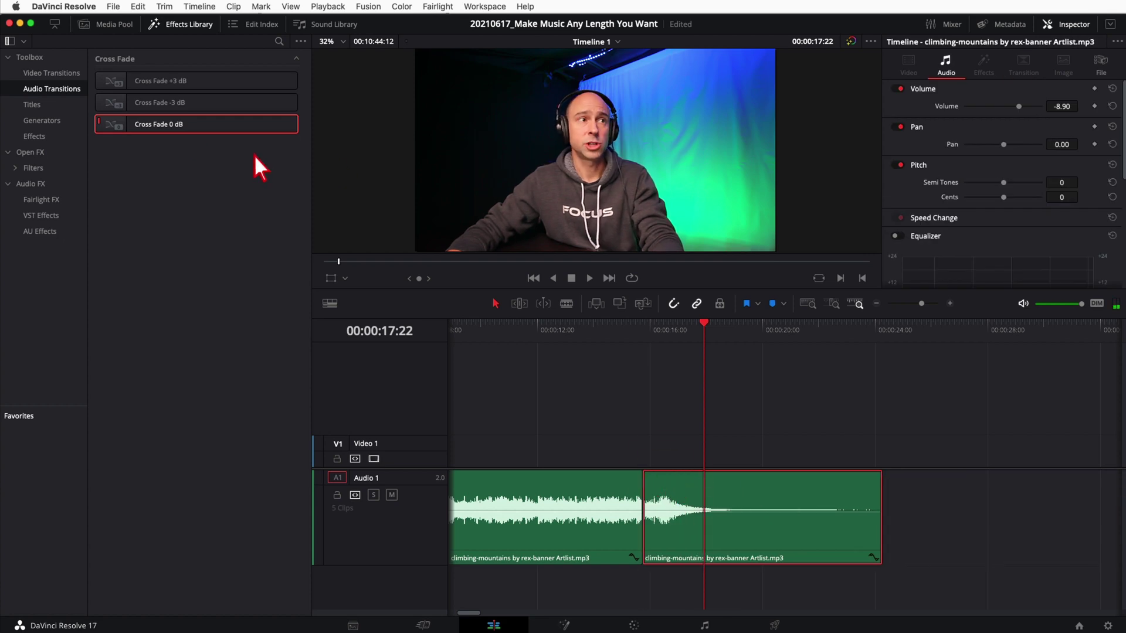
drag(171, 124, 659, 484)
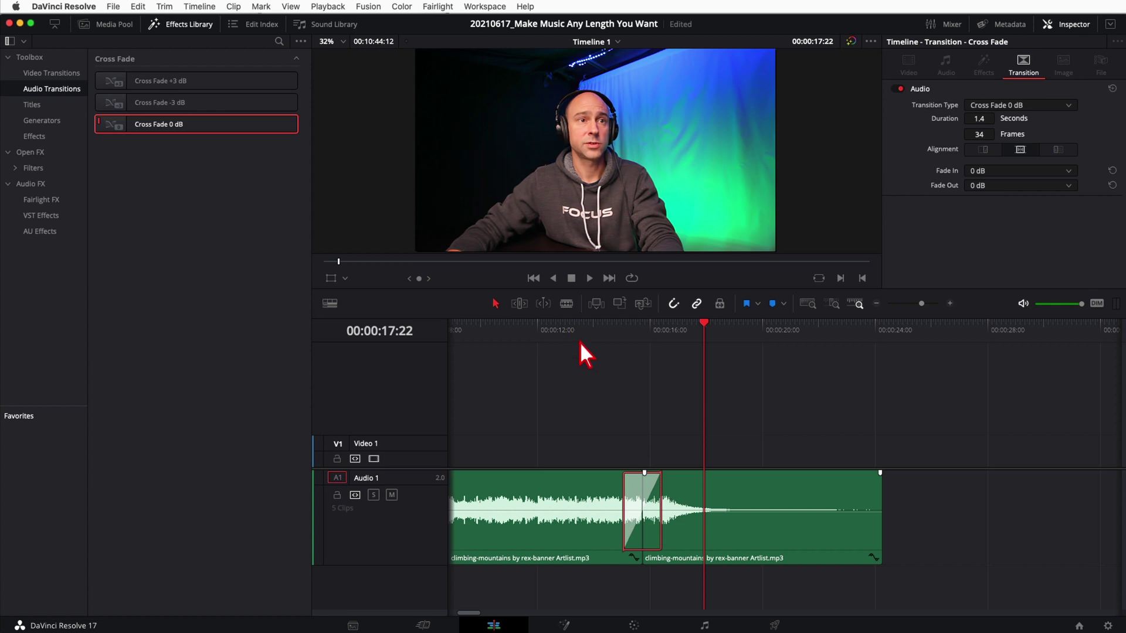
click(572, 333)
key(space)
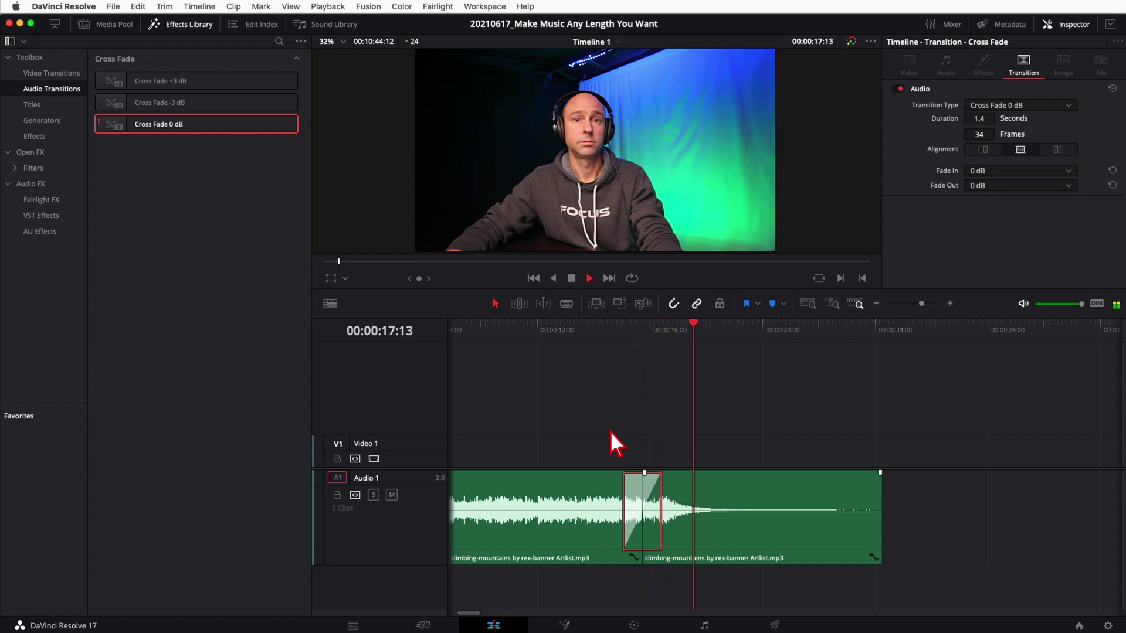
key(space)
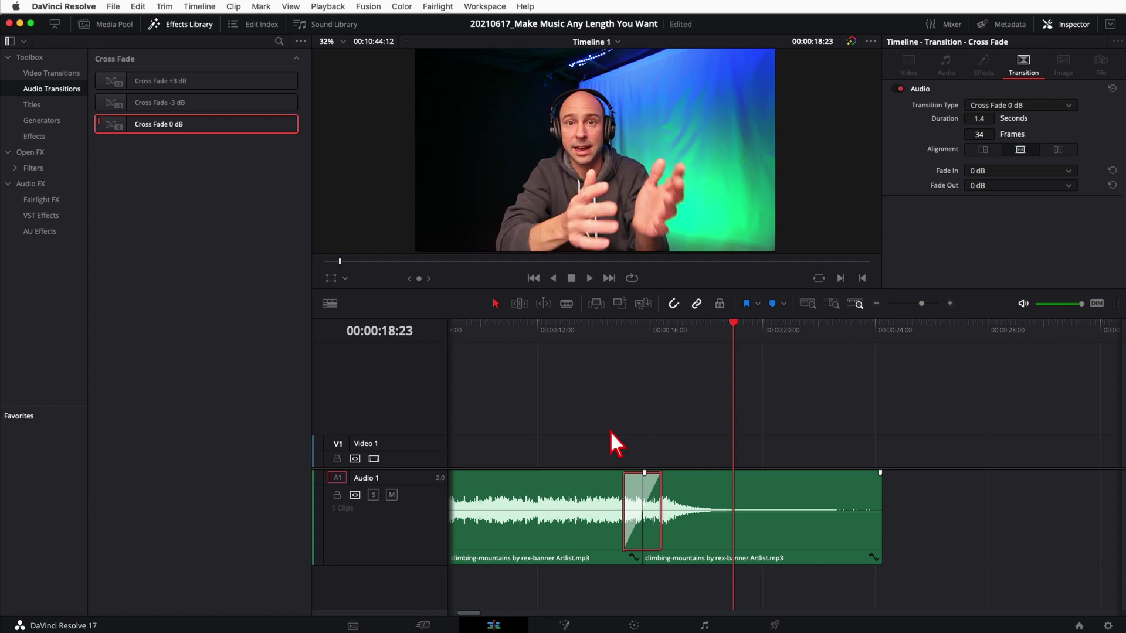
Delete the second clip with its cross fade and play the remaining clip's ending
click(714, 496)
key(Delete)
click(604, 335)
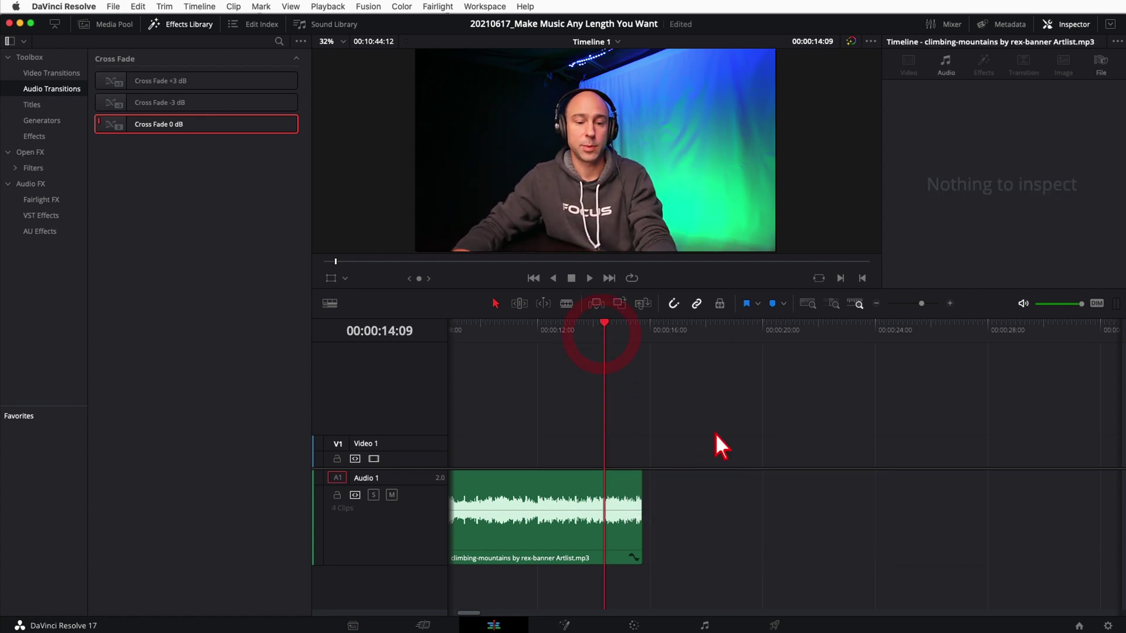
key(space)
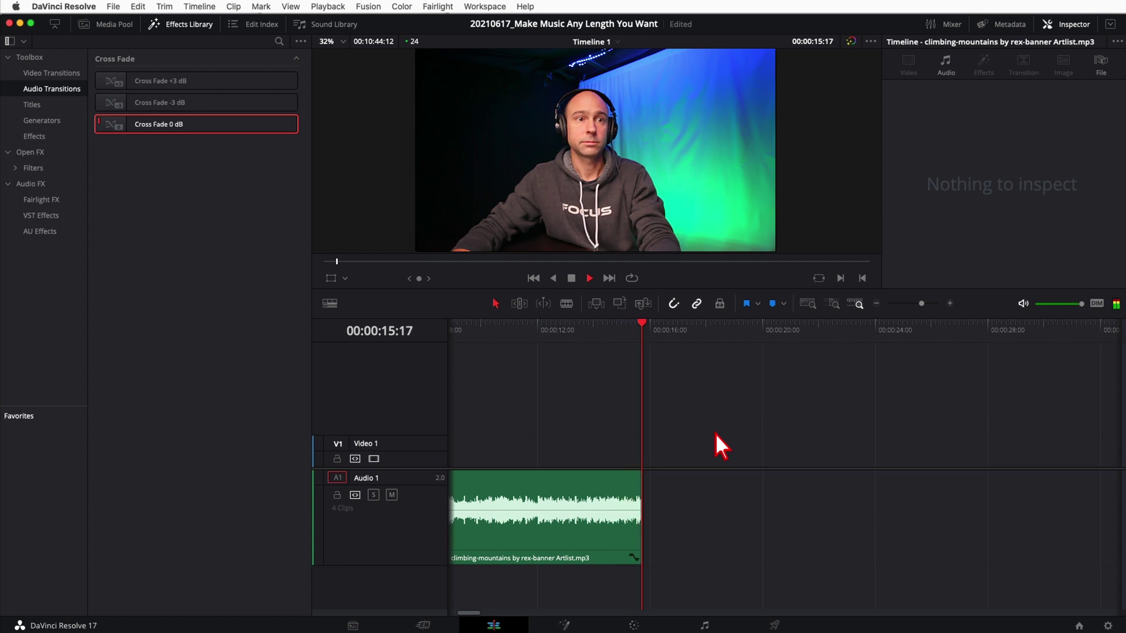
key(space)
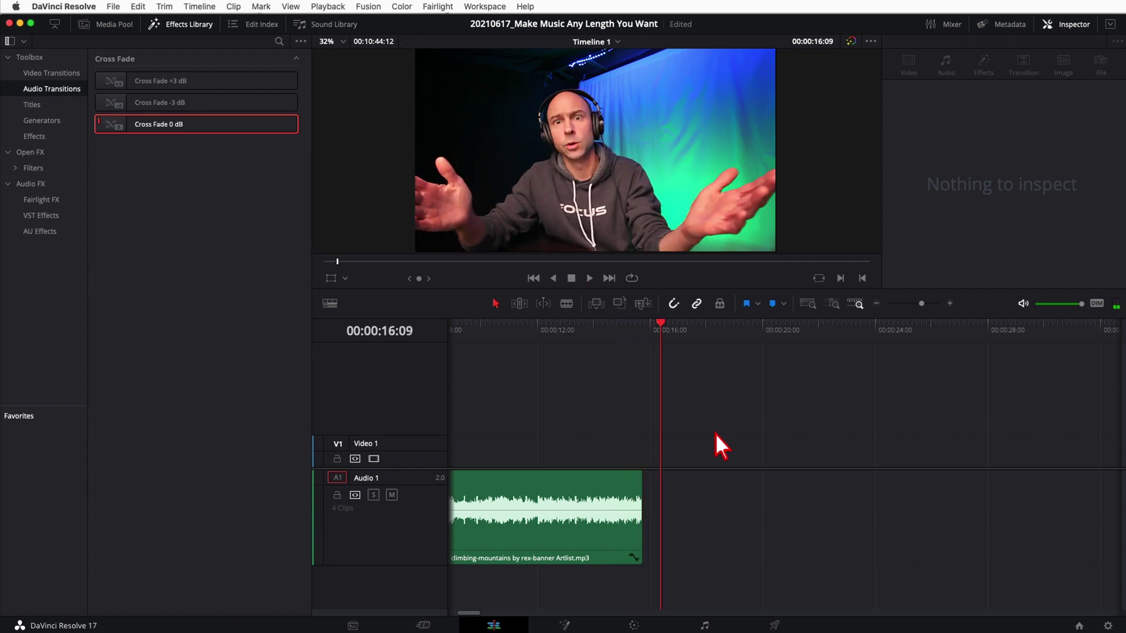
Start playing the Beautiful Dream song and zoom the timeline out
scroll(832, 507, right, 5)
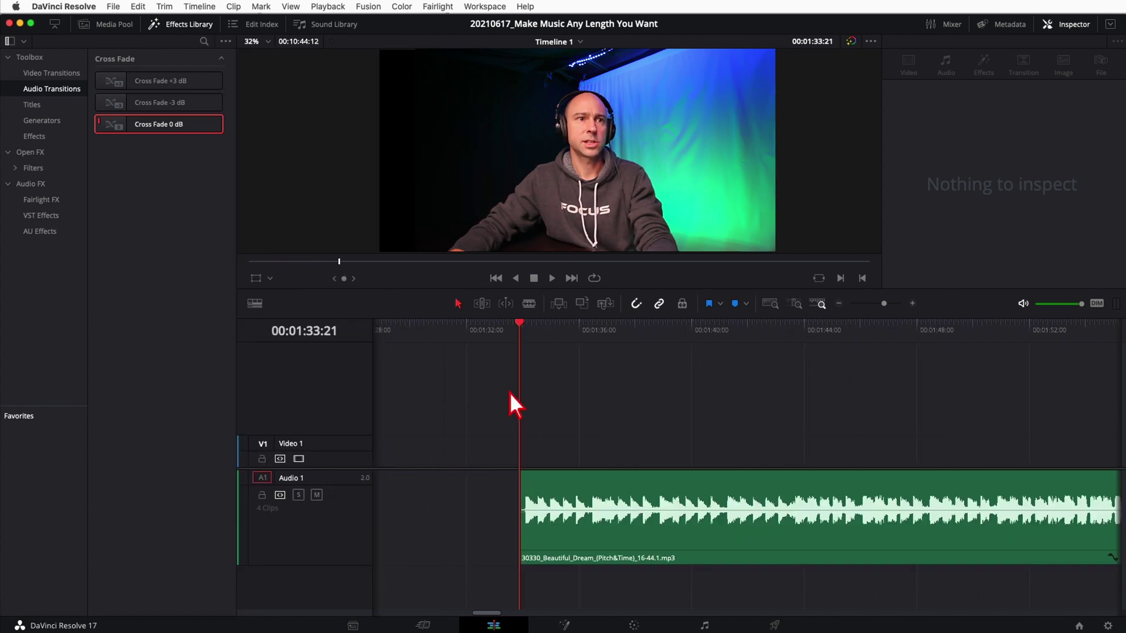
key(space)
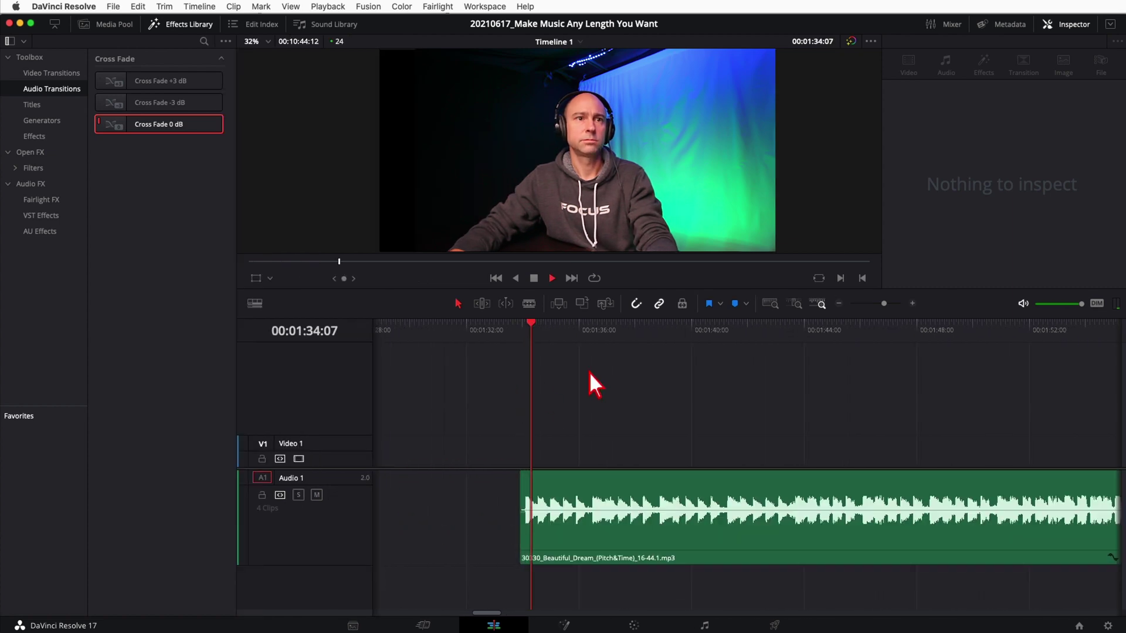
click(839, 305)
click(438, 382)
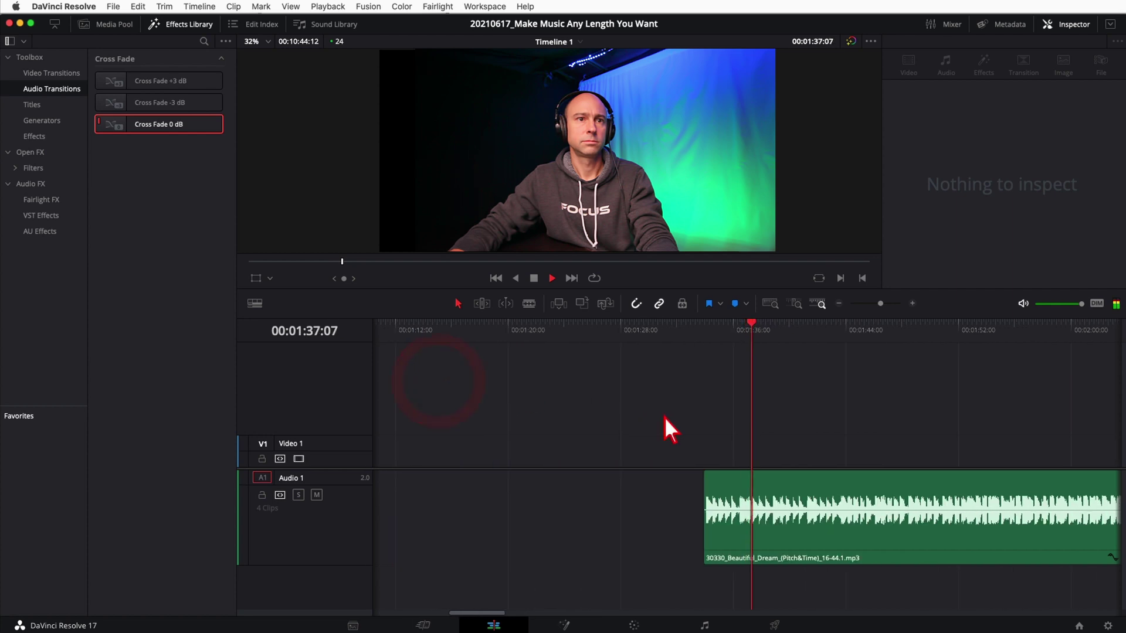
scroll(664, 416, right, 10)
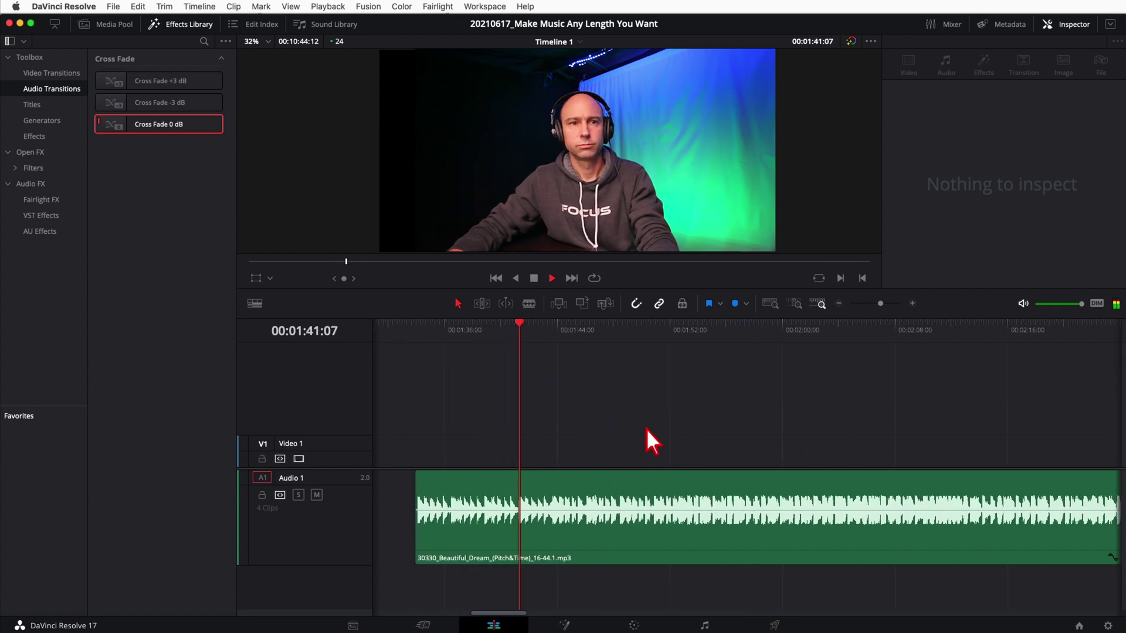
Skip ahead through Beautiful Dream past 2:02 and 2:26, then scroll to its end near 03:38
click(641, 336)
scroll(762, 427, right, 3)
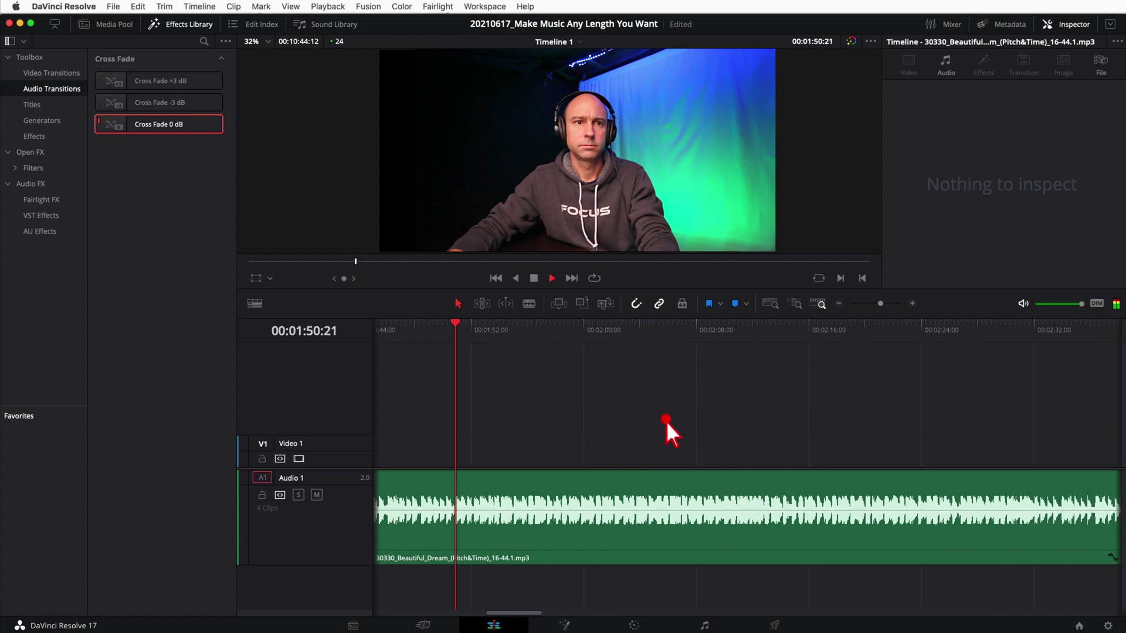
click(610, 337)
scroll(670, 420, right, 4)
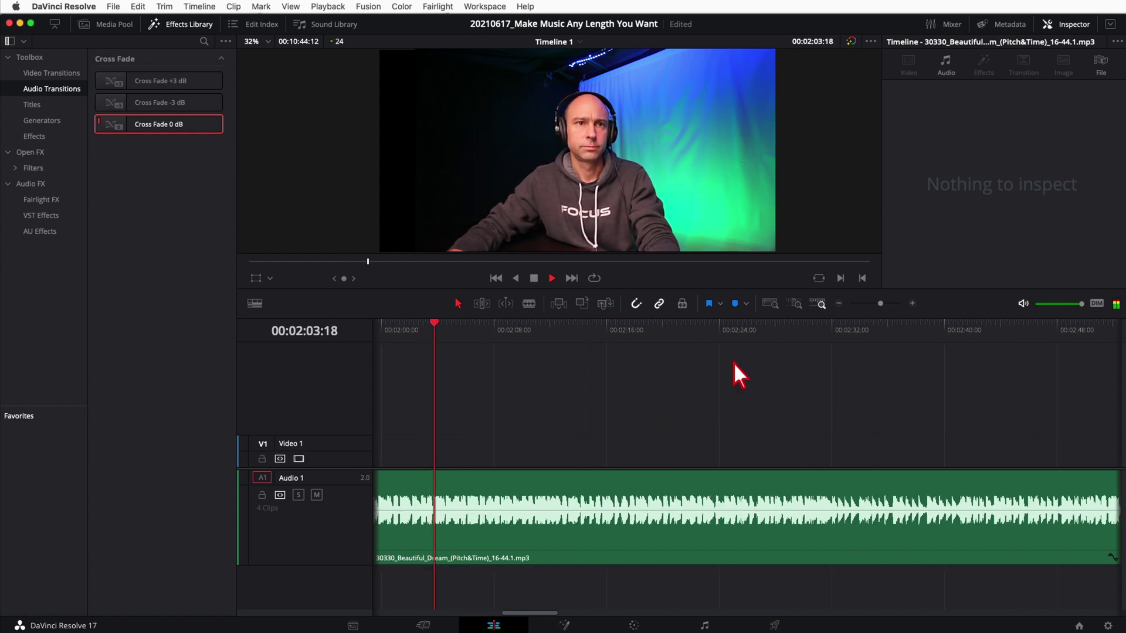
click(742, 334)
key(space)
scroll(762, 440, right, 4)
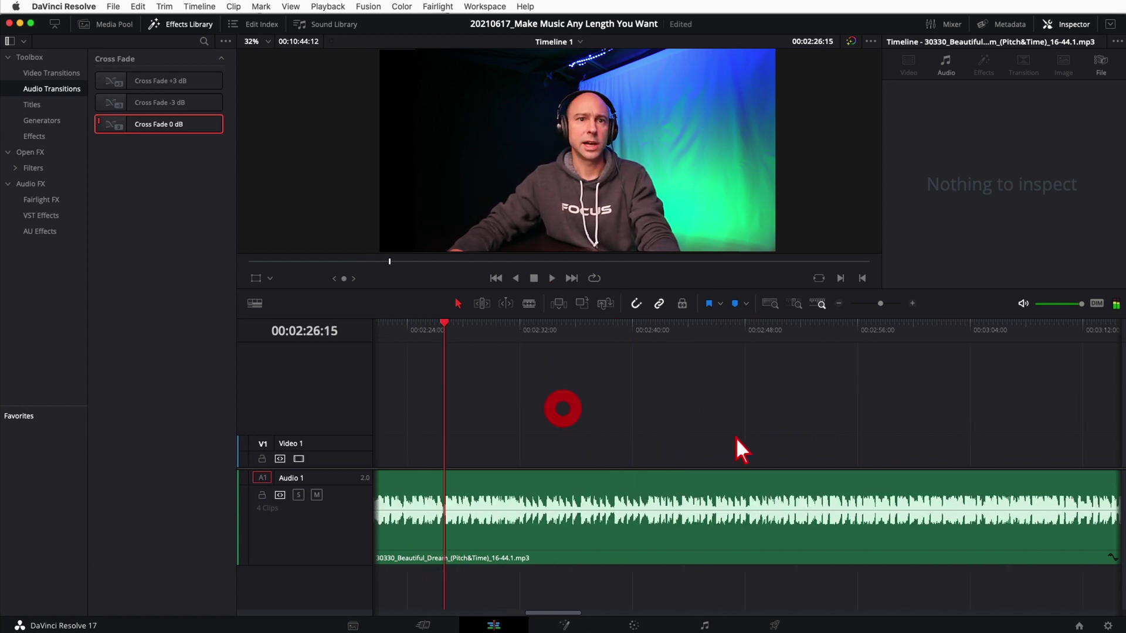
scroll(929, 473, right, 5)
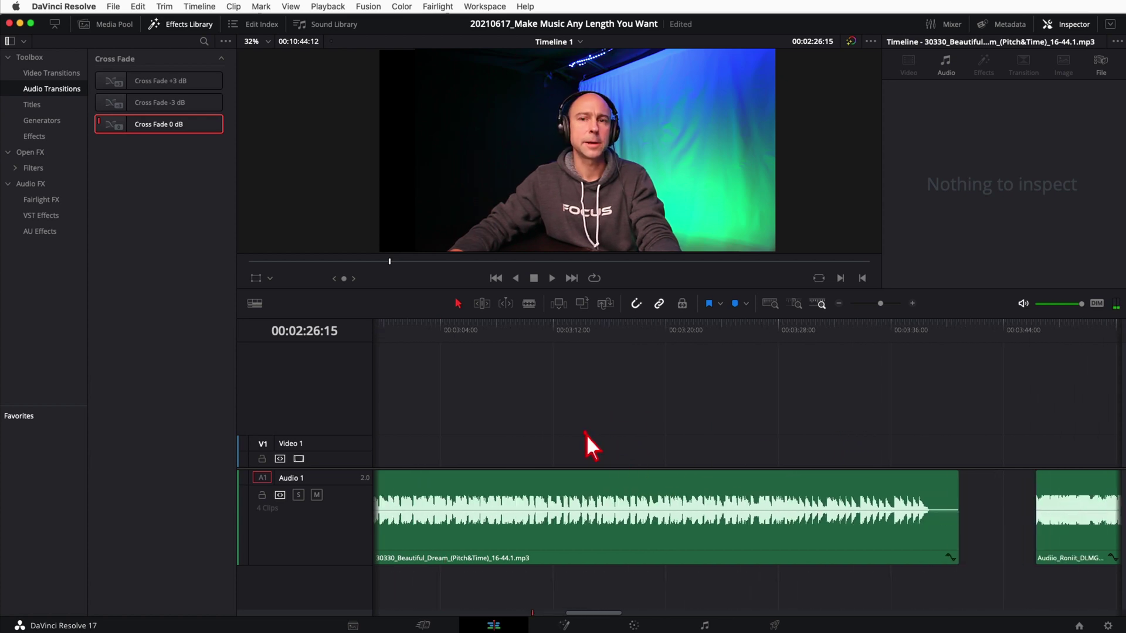
scroll(601, 447, right, 1)
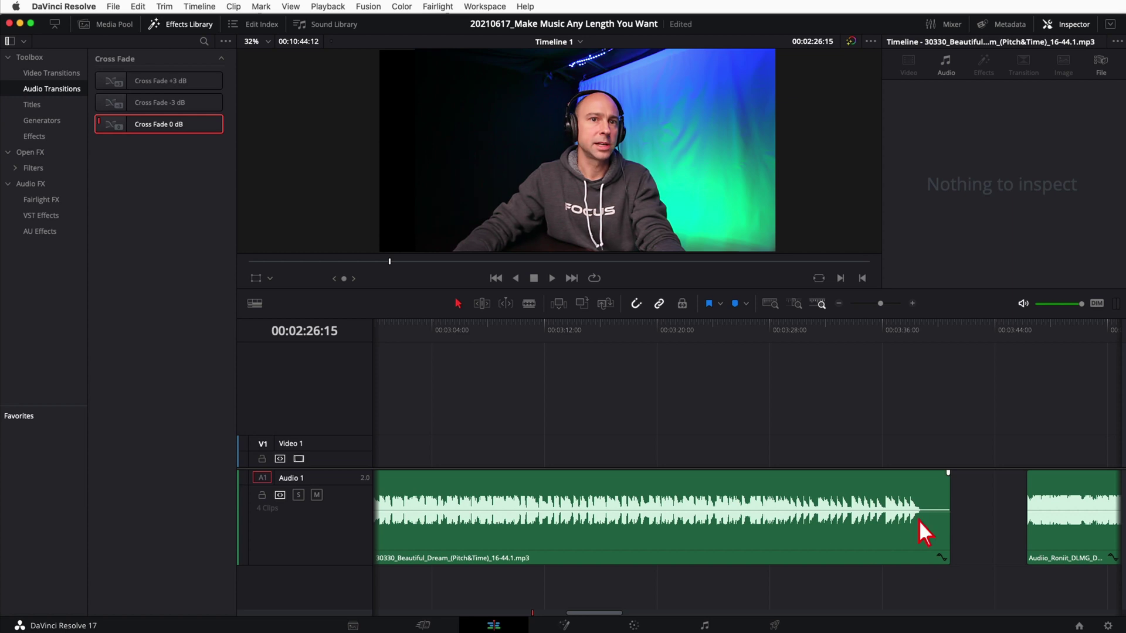
Play Beautiful Dream's ending from 3:25 and split the clip at 00:03:36:03
click(733, 342)
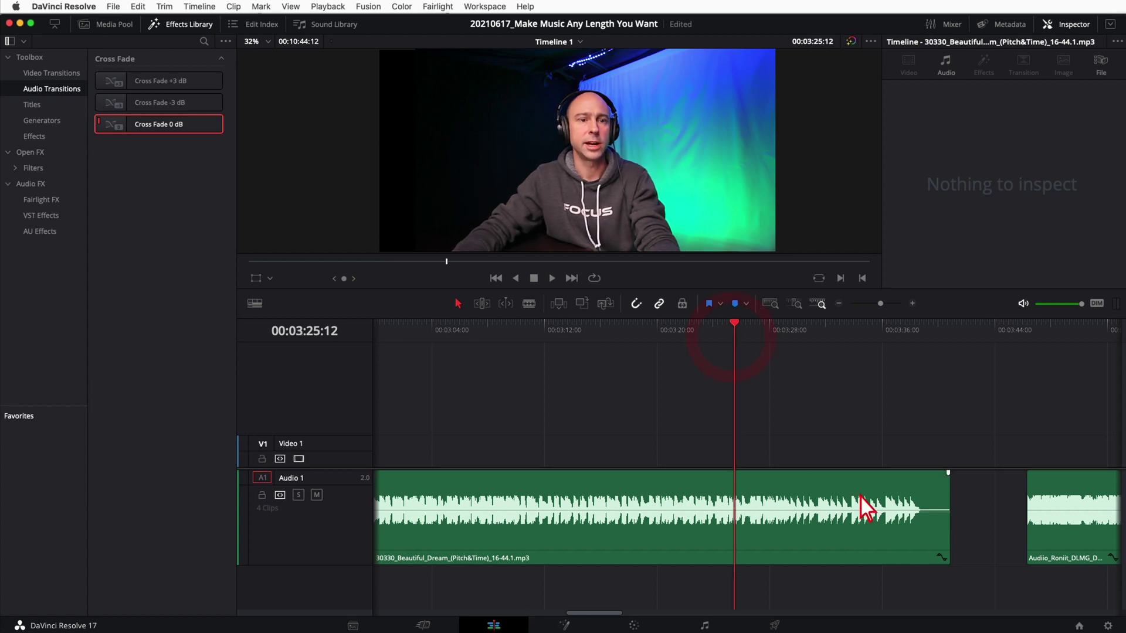
key(space)
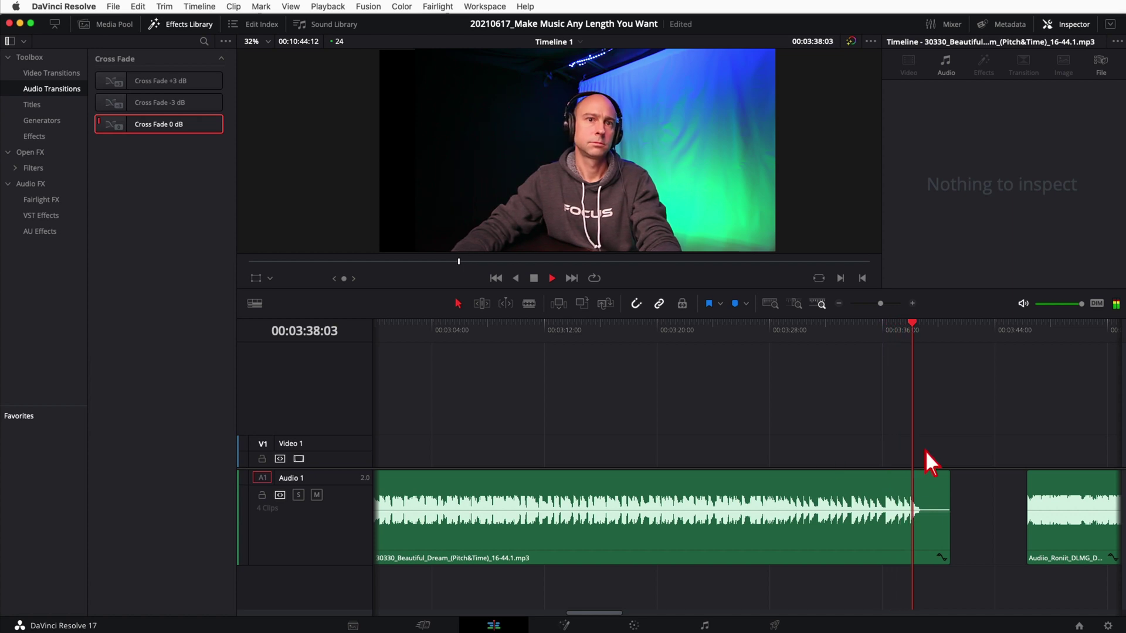
key(space)
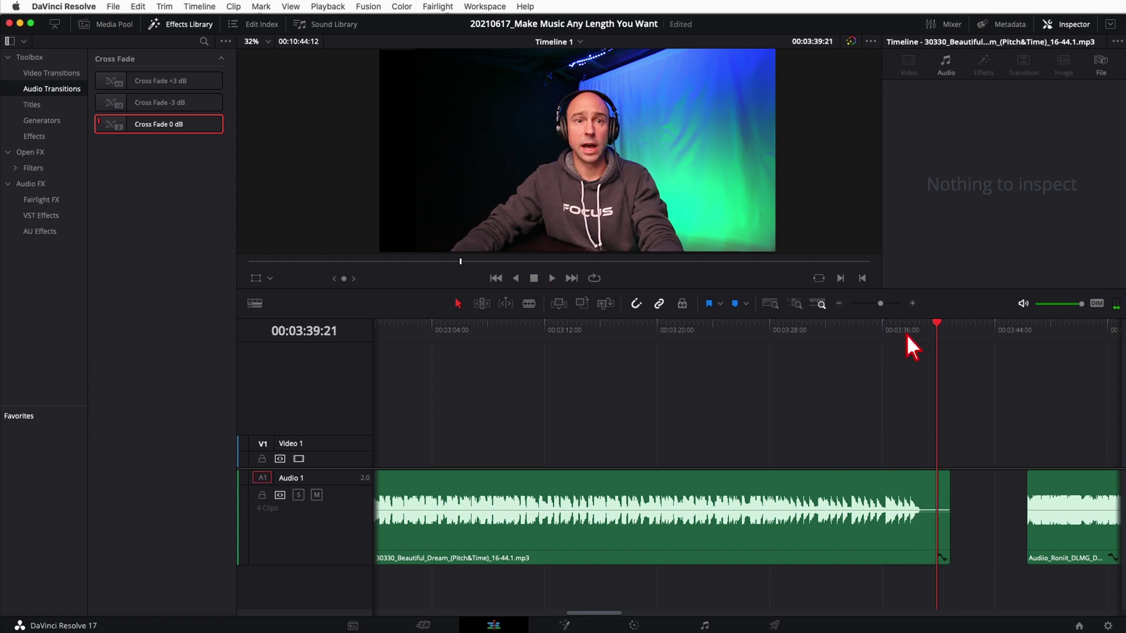
drag(902, 335, 881, 340)
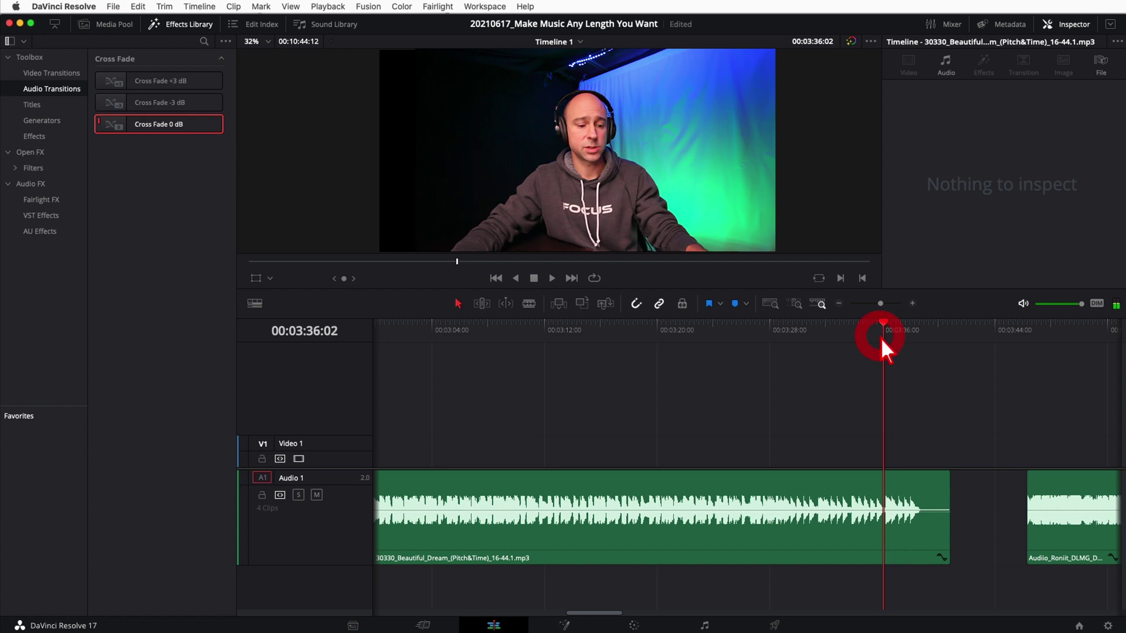
key(super+b)
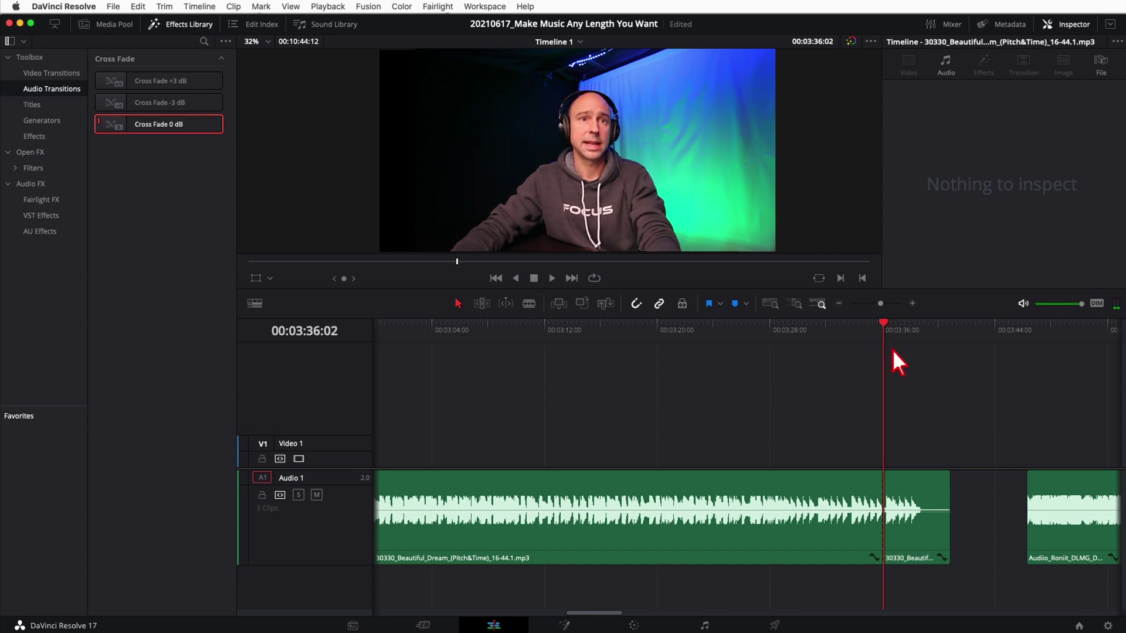
Drag the cut-off ending piece left over the earlier section of the song
click(835, 304)
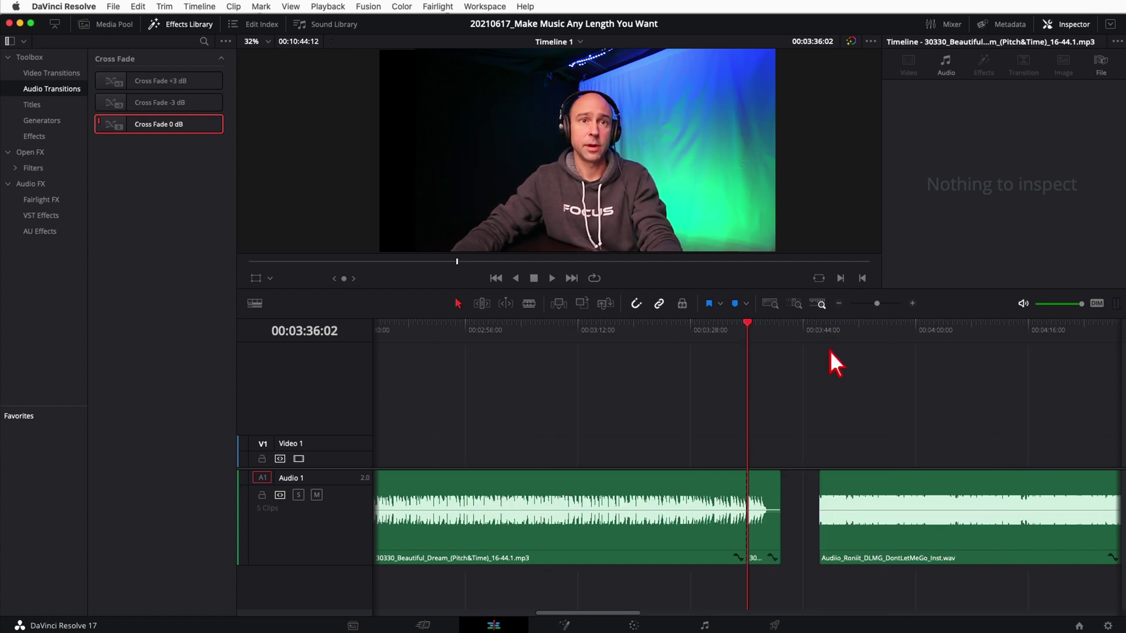
click(912, 303)
drag(814, 494, 533, 495)
scroll(643, 419, left, 10)
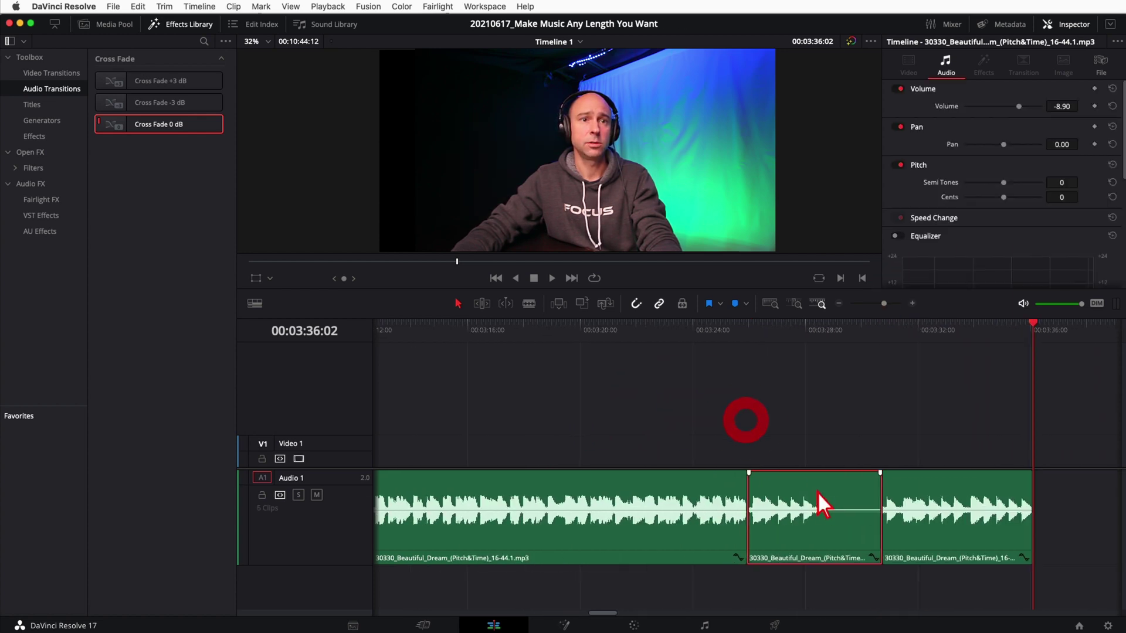
click(789, 507)
drag(788, 507, 579, 497)
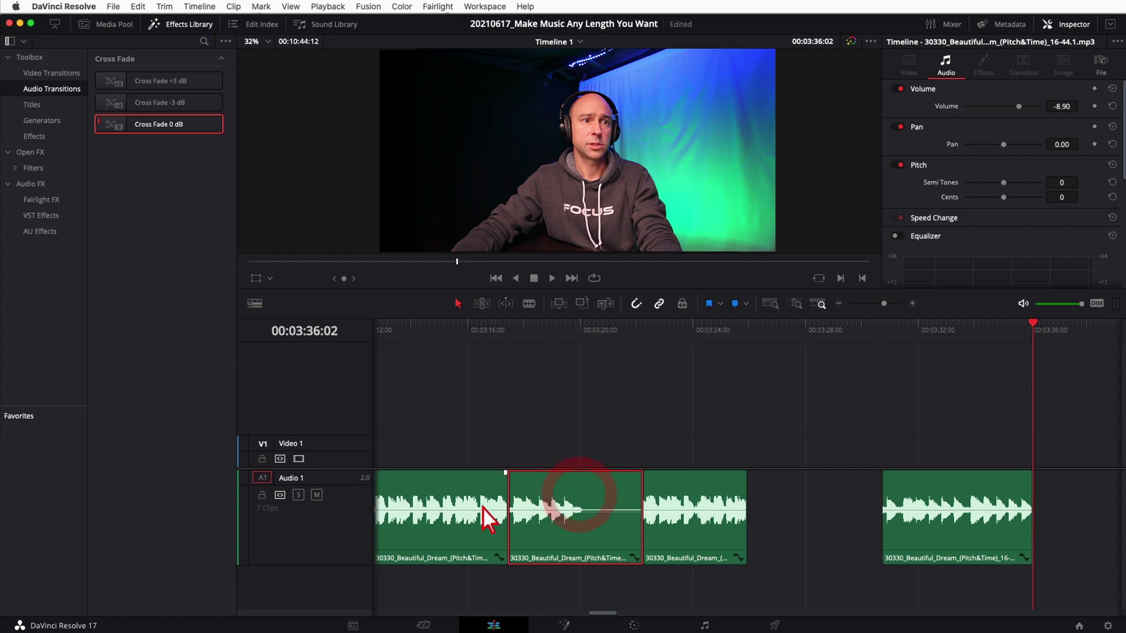
scroll(644, 457, left, 7)
click(729, 460)
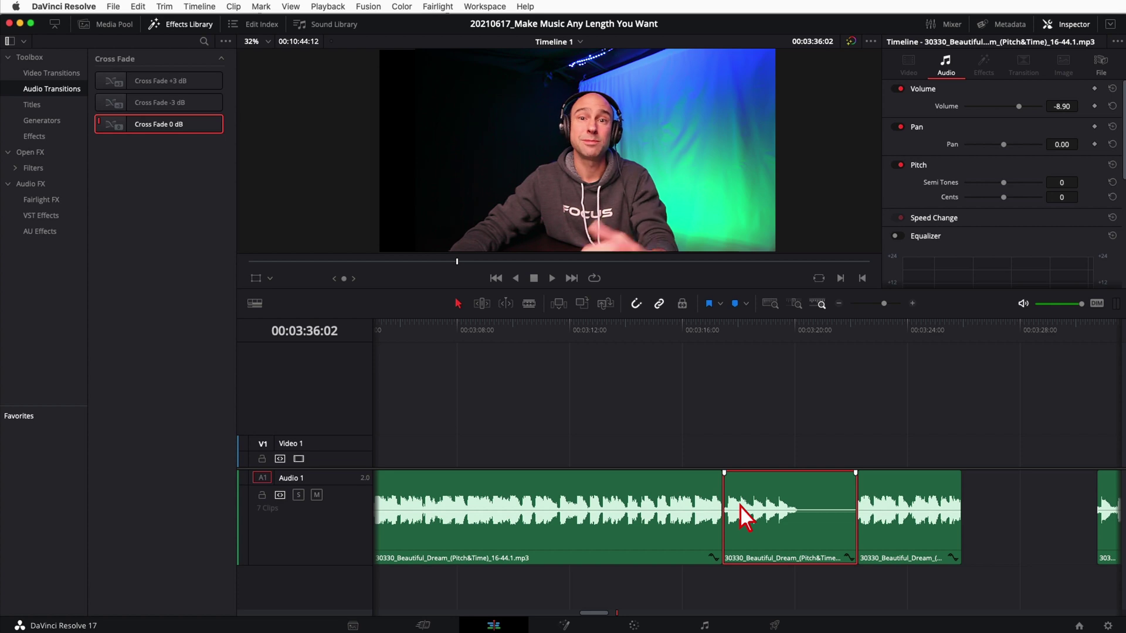
Butt the Beautiful_Dream ending piece against the preceding clip near 03:12 and play the join
drag(774, 510, 612, 492)
drag(545, 333, 496, 335)
key(space)
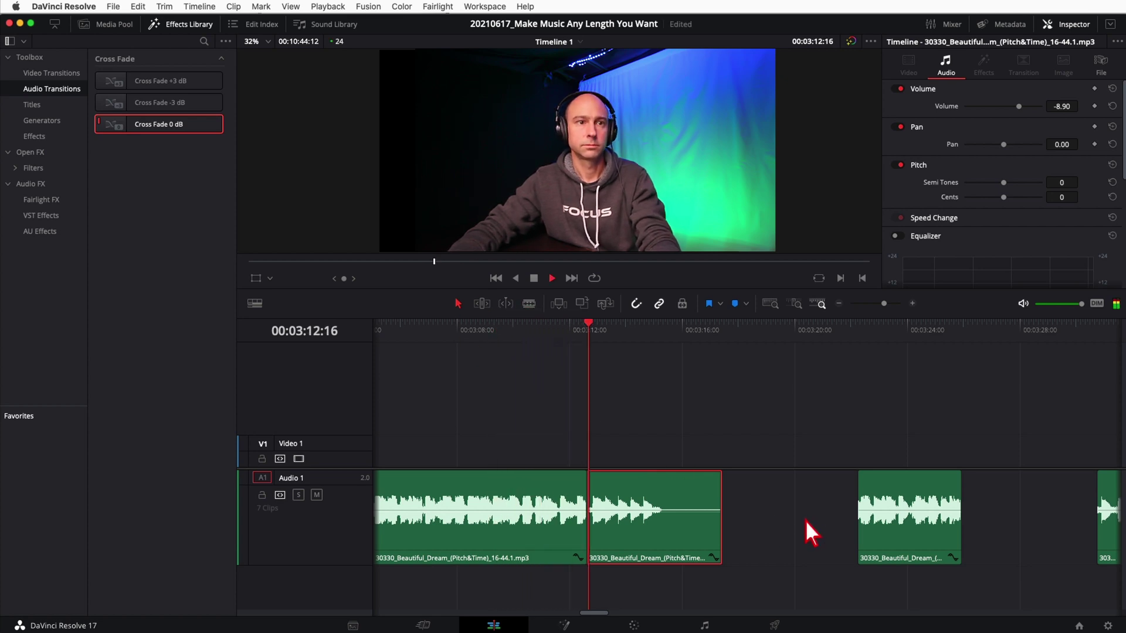
key(space)
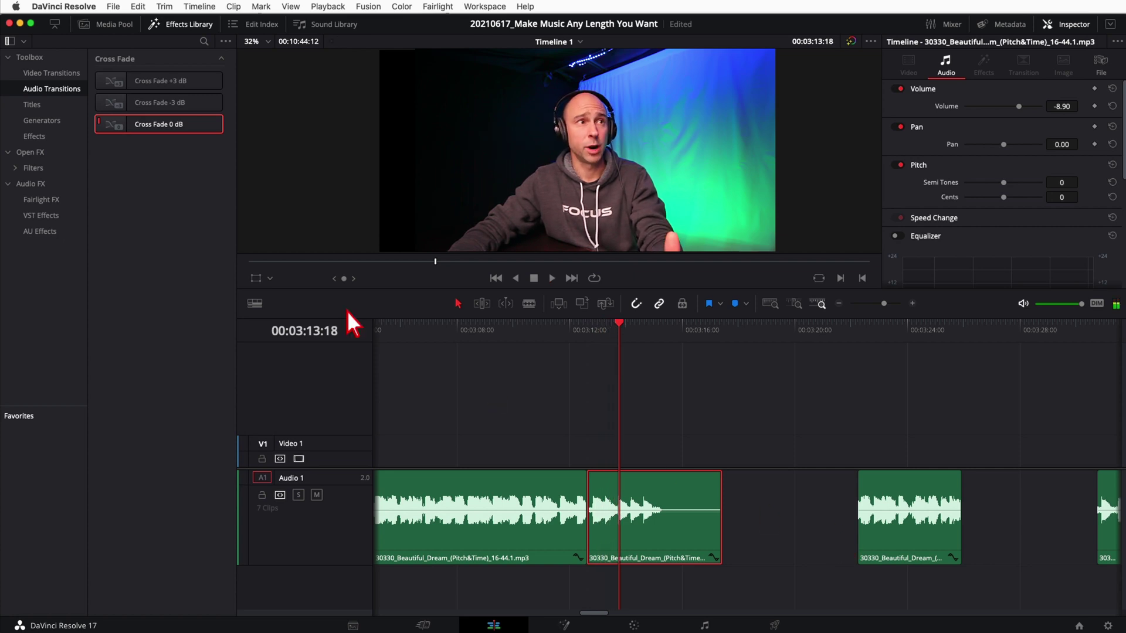
Drop Cross Fade 0 dB on the Beautiful_Dream join and play through the 2.2-second fade
mouse_move(196, 140)
mouse_down()
mouse_move(502, 294)
mouse_move(599, 461)
mouse_move(599, 489)
mouse_up()
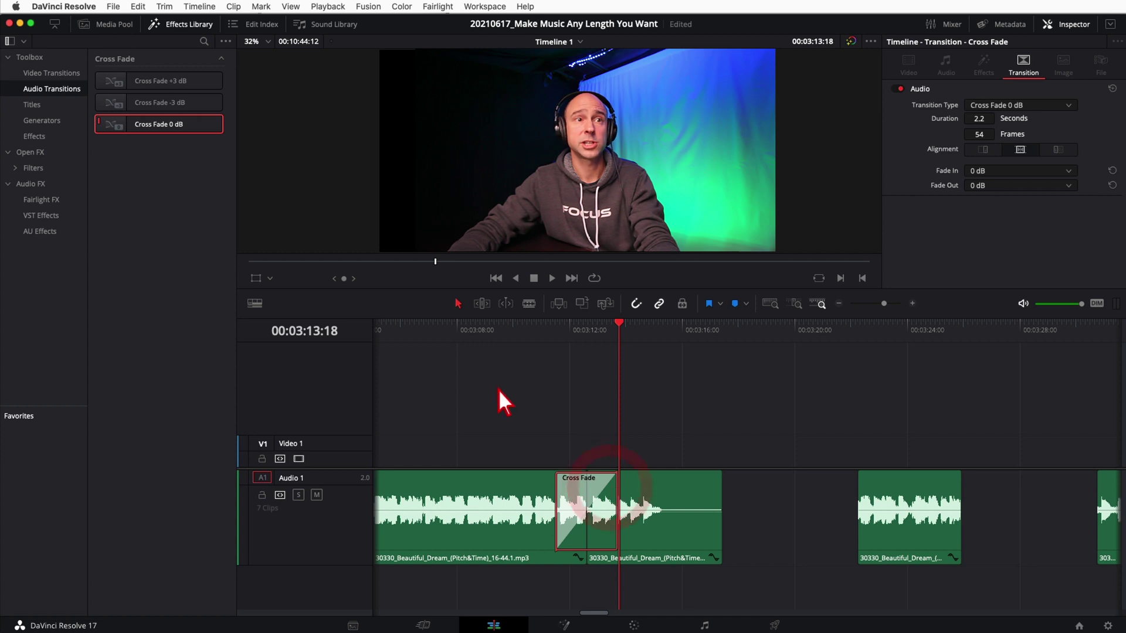
click(505, 337)
key(space)
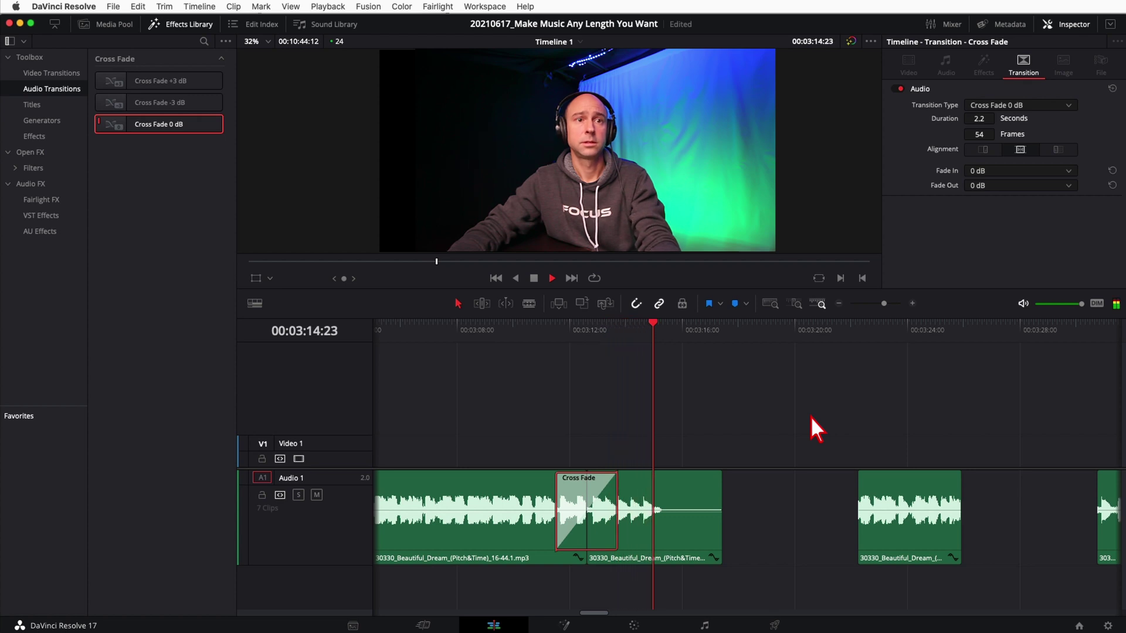
key(space)
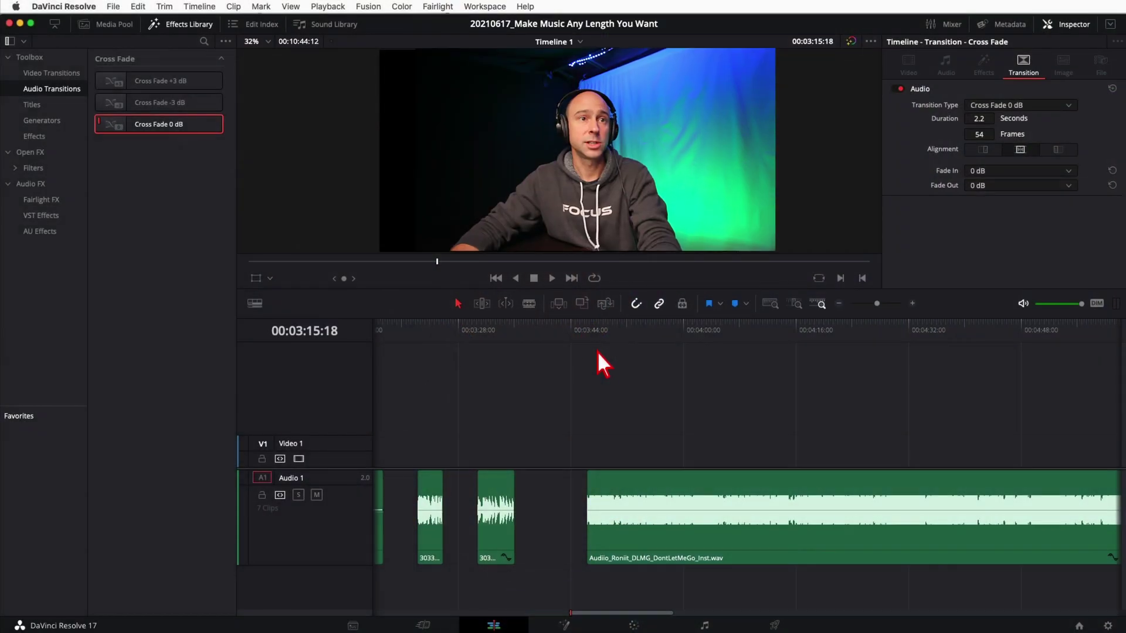
click(584, 333)
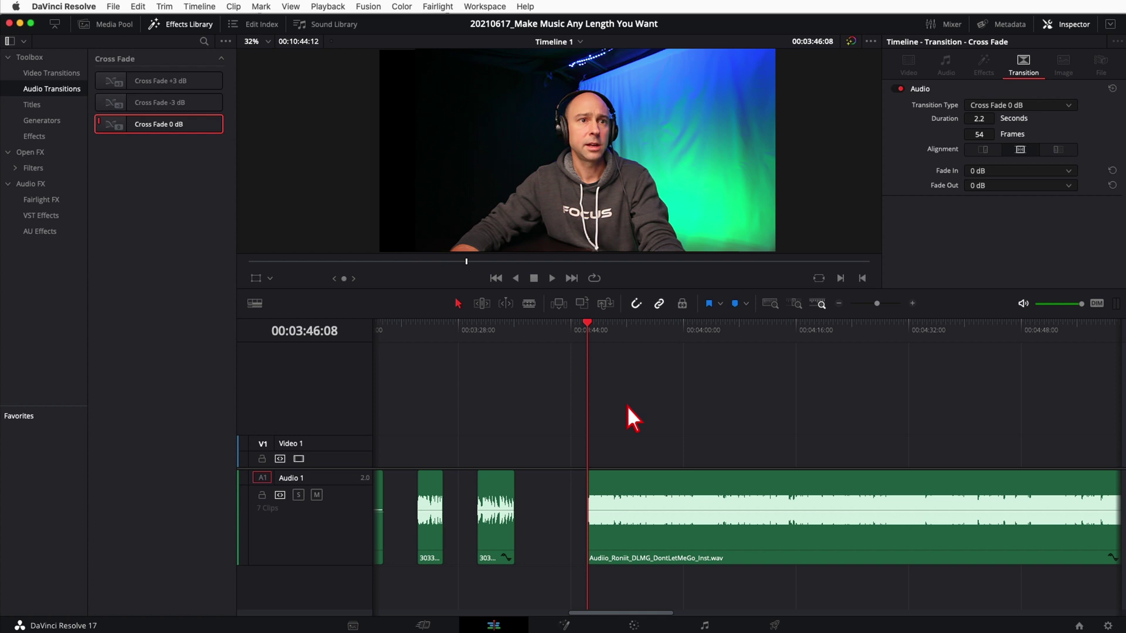
key(space)
scroll(628, 415, right, 5)
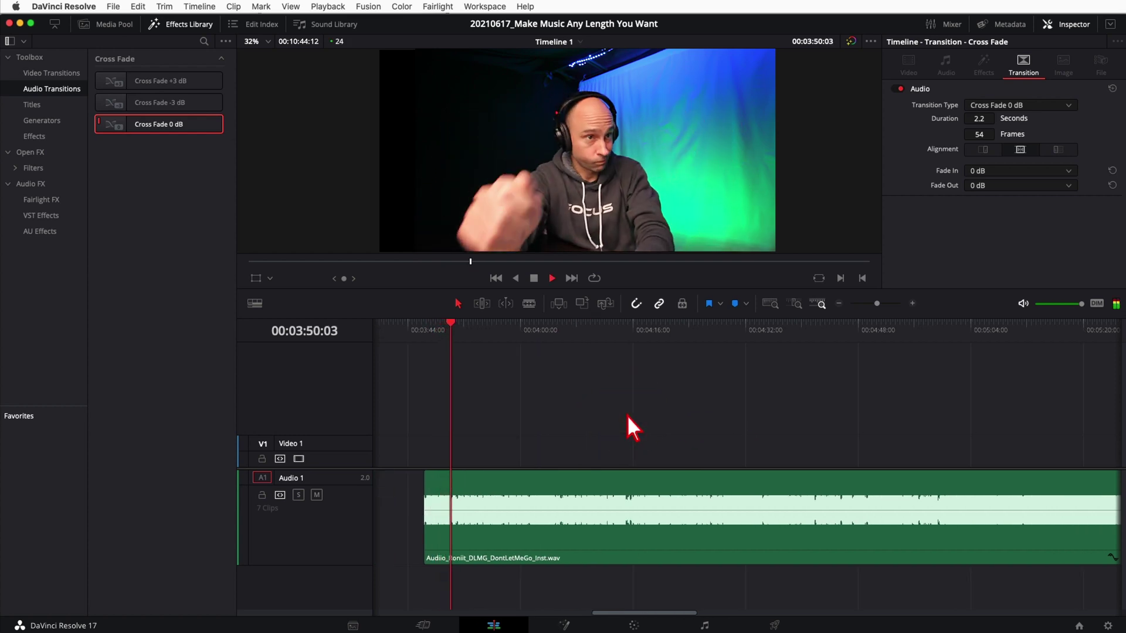
click(443, 329)
drag(442, 336, 449, 337)
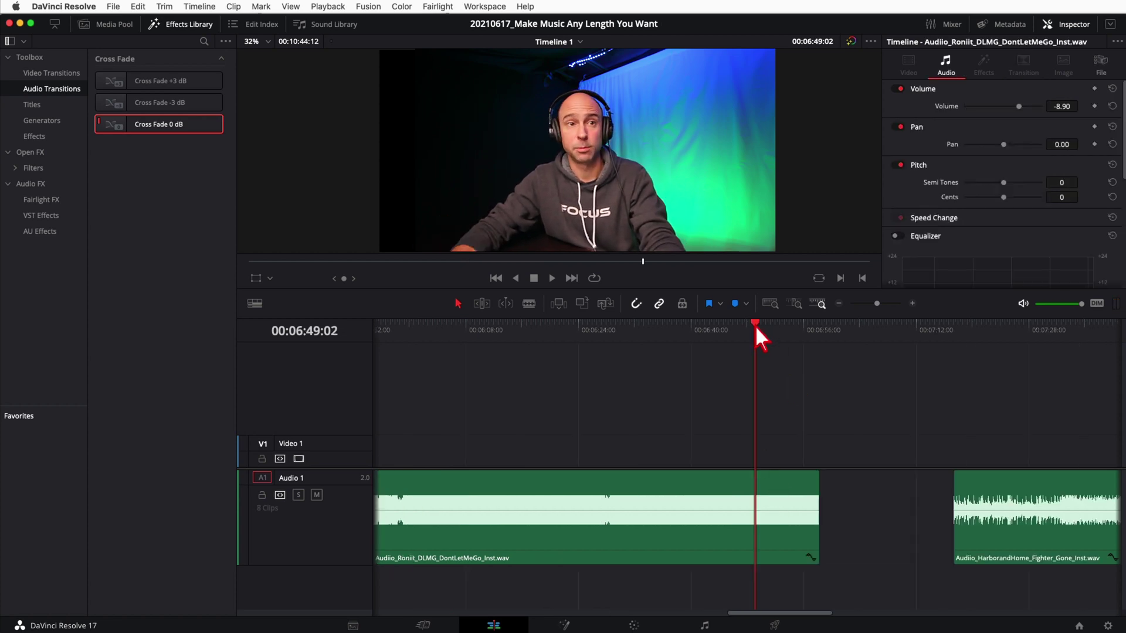
click(910, 304)
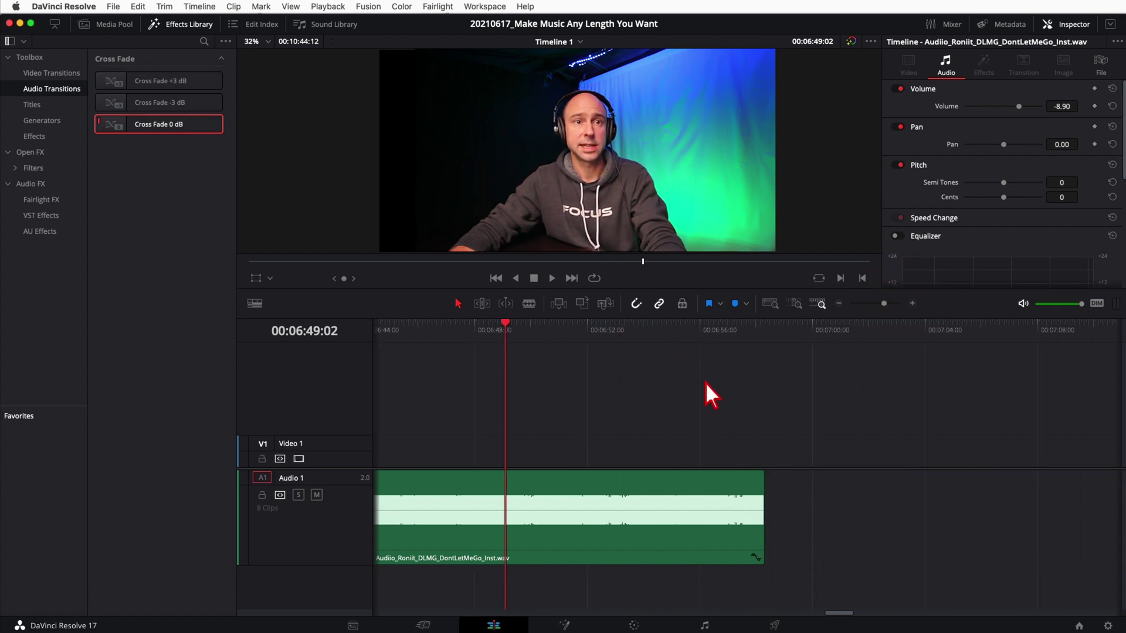
key(space)
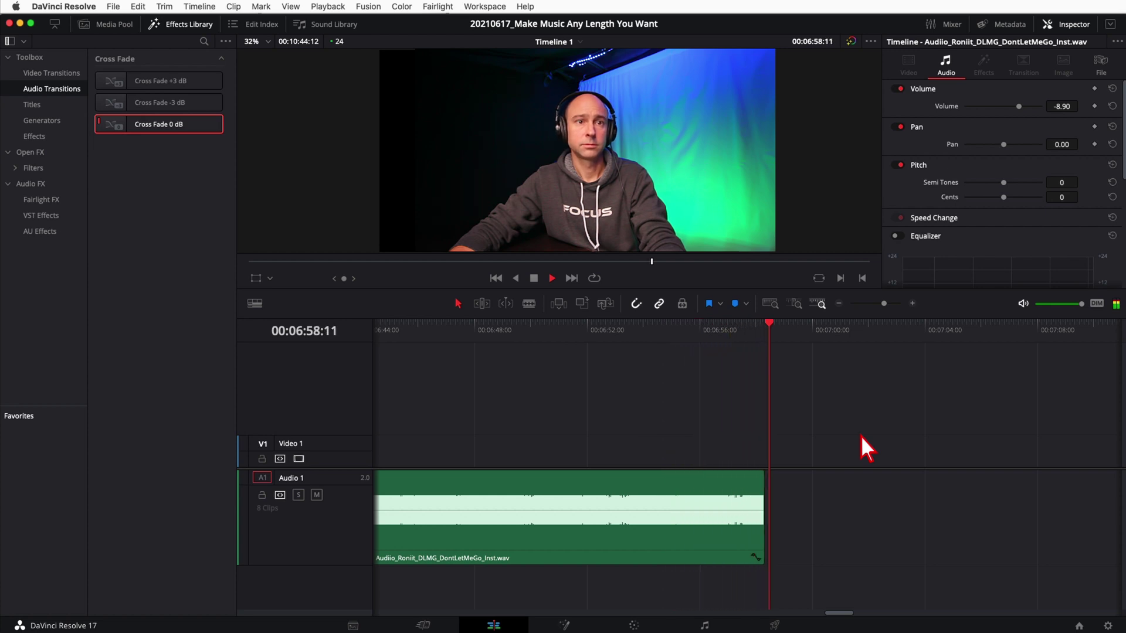
key(space)
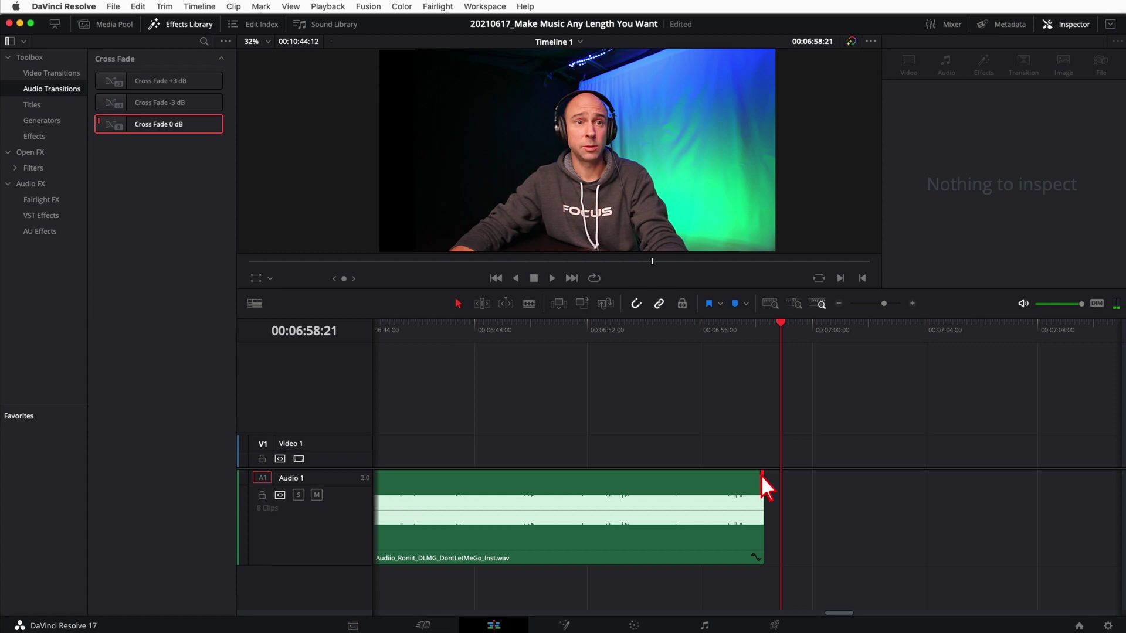
Add a fade-out to the end of the DontLetMeGo instrumental and play it back
drag(760, 476, 740, 476)
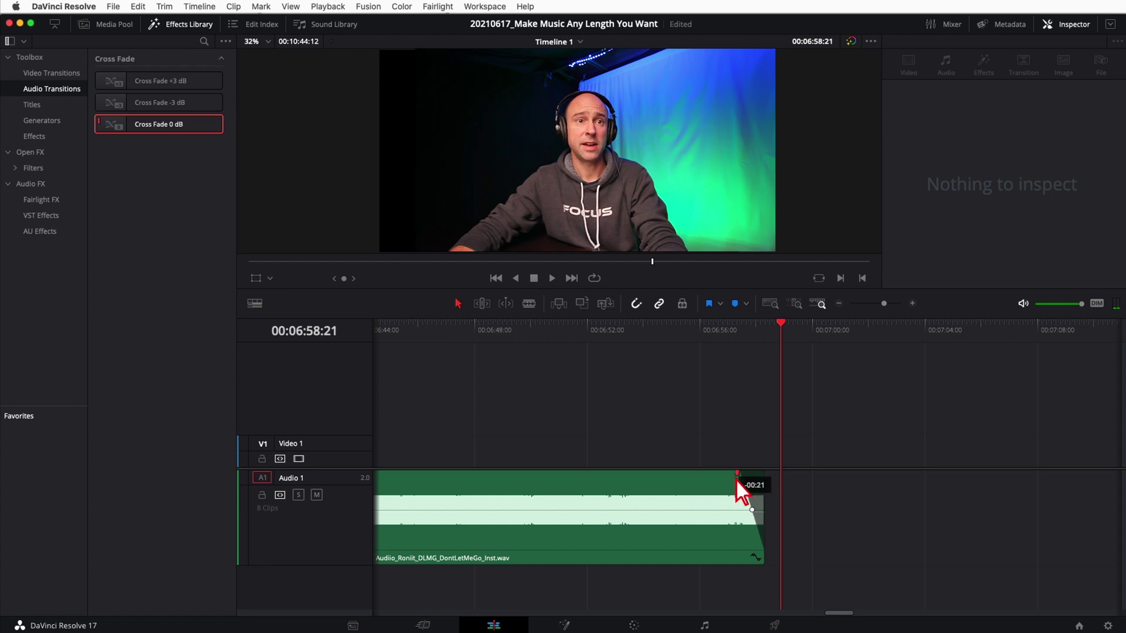
click(703, 331)
key(space)
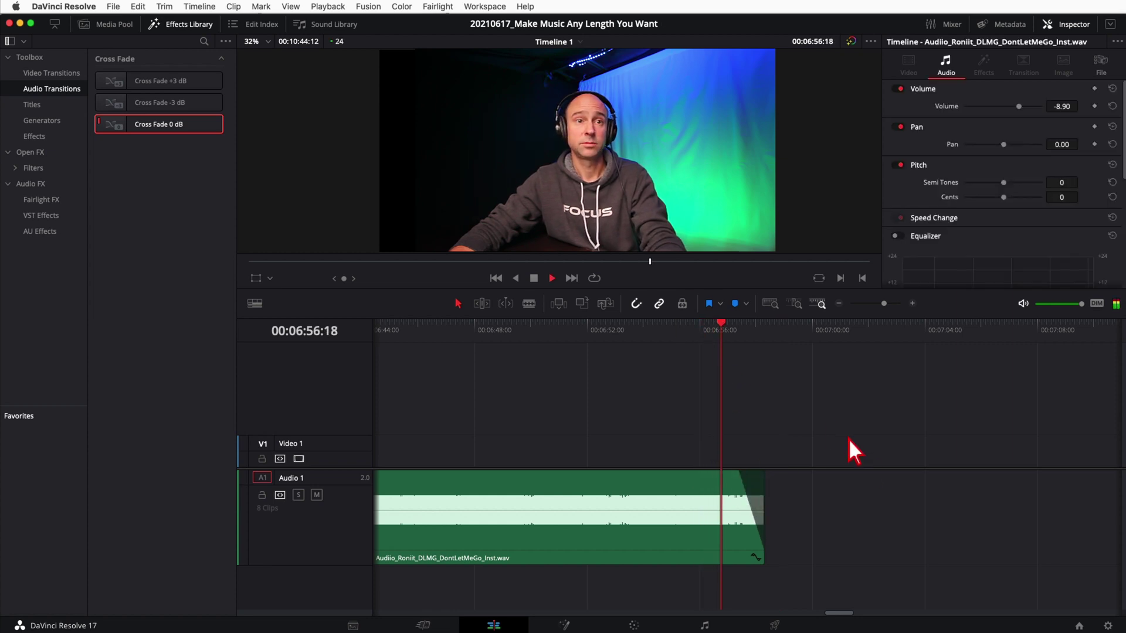
key(space)
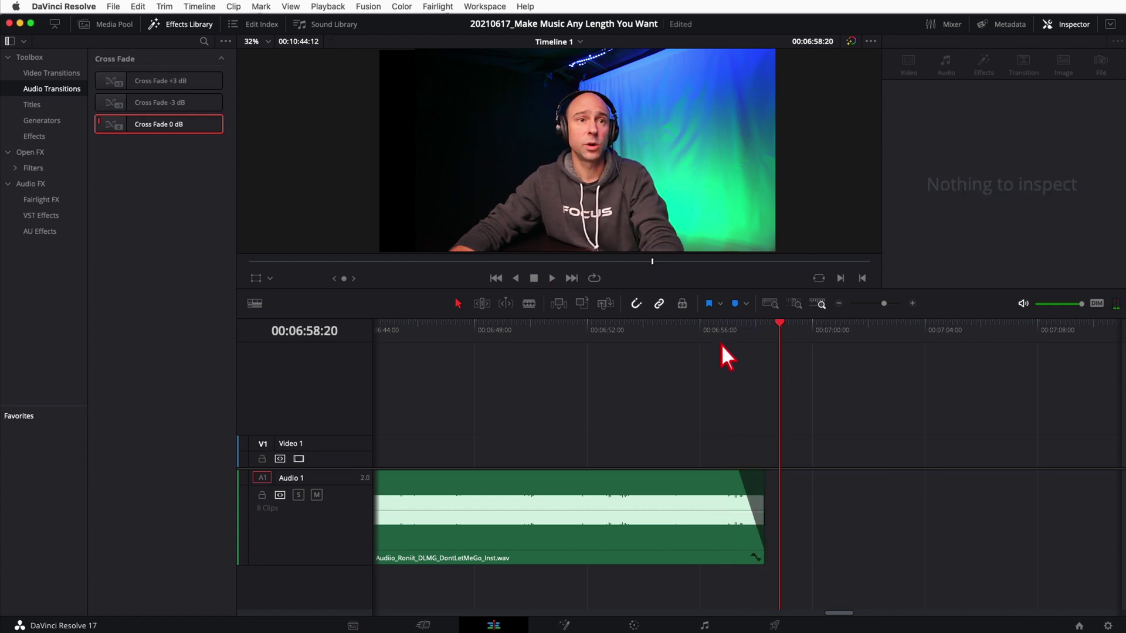
drag(658, 337, 680, 341)
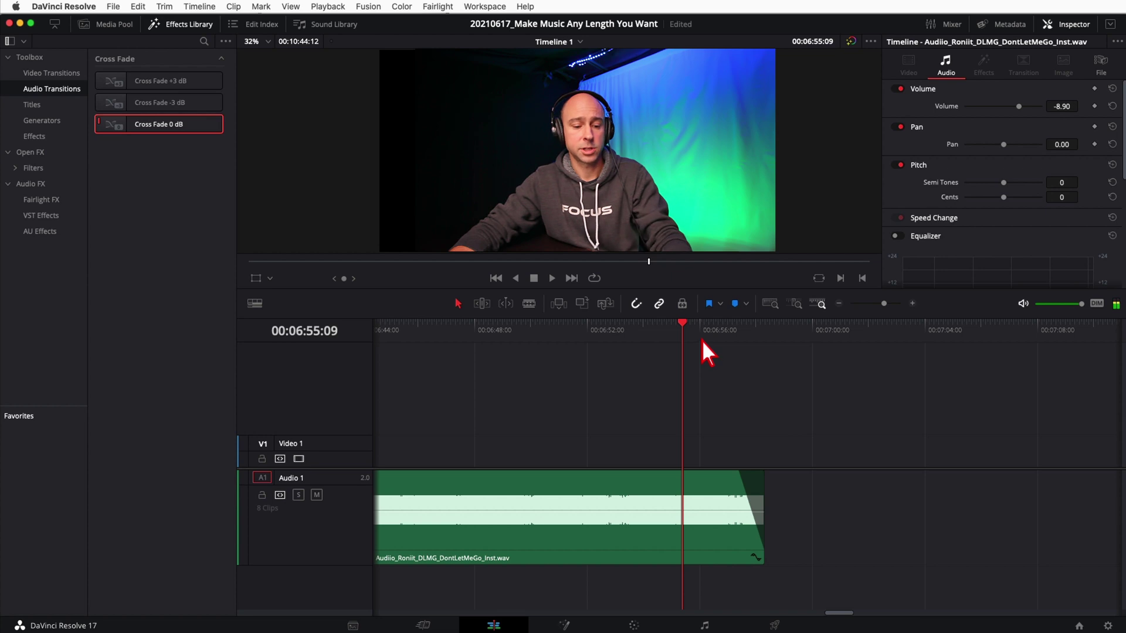
Zoom out and drag the edit point left to trim away most of the instrumental
click(838, 304)
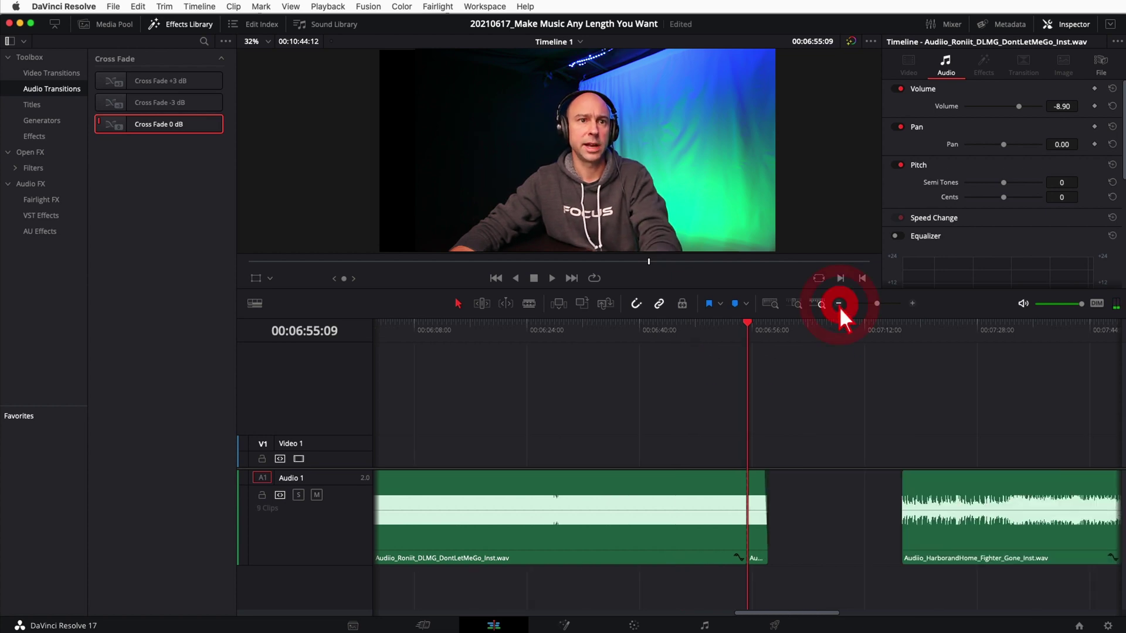
click(839, 304)
drag(752, 494, 403, 501)
scroll(621, 589, left, 5)
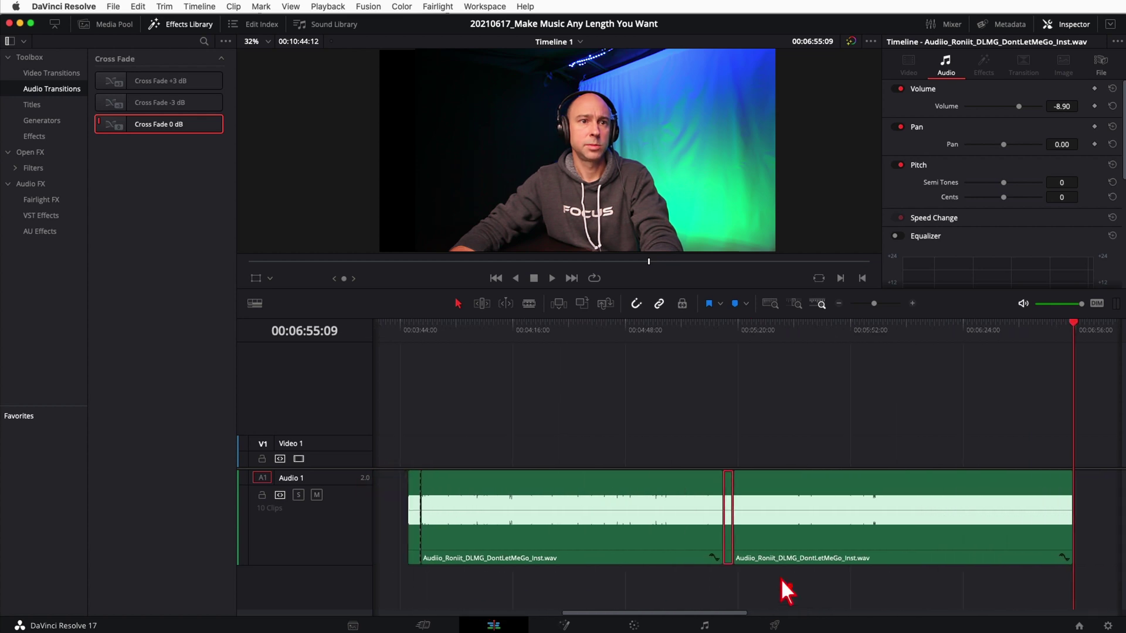
drag(726, 490, 434, 491)
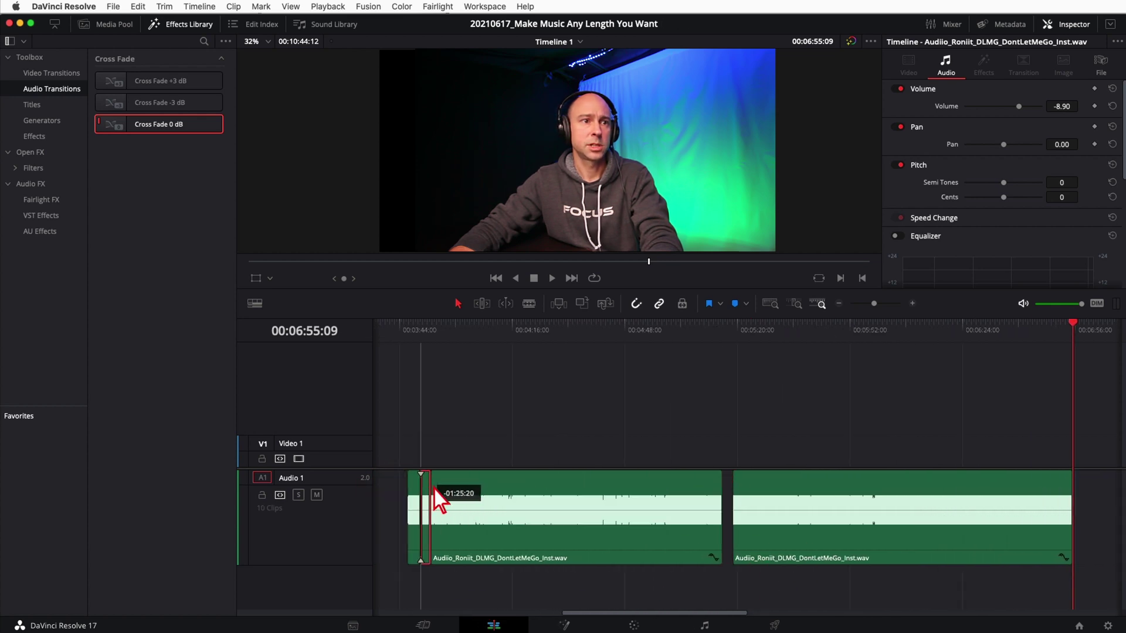
Delete the two unwanted instrumental pieces so the remaining parts close up
click(678, 504)
key(Delete)
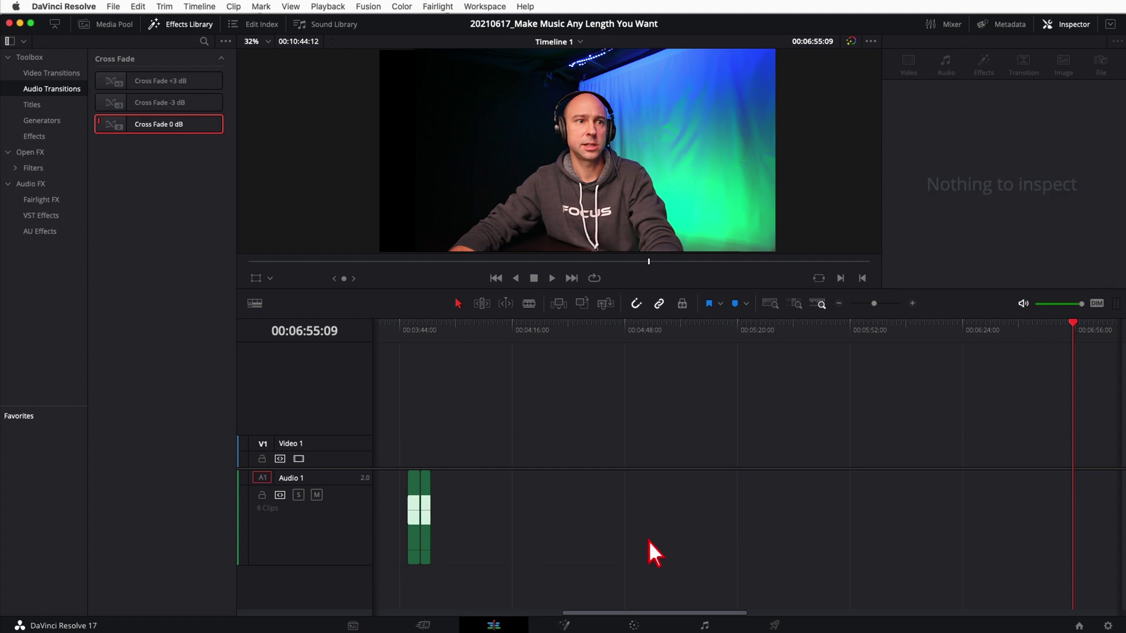
scroll(601, 462, left, 3)
Lengthen the fade-out at the clip's end, add a slight fade-in, and play the shortened instrumental
click(536, 332)
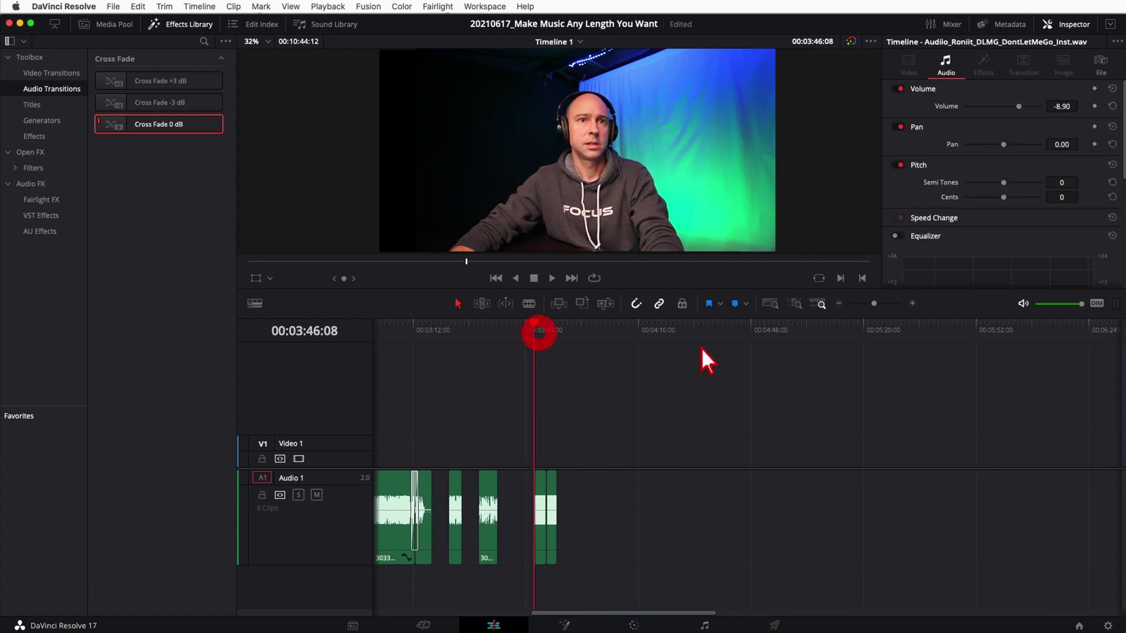
click(912, 304)
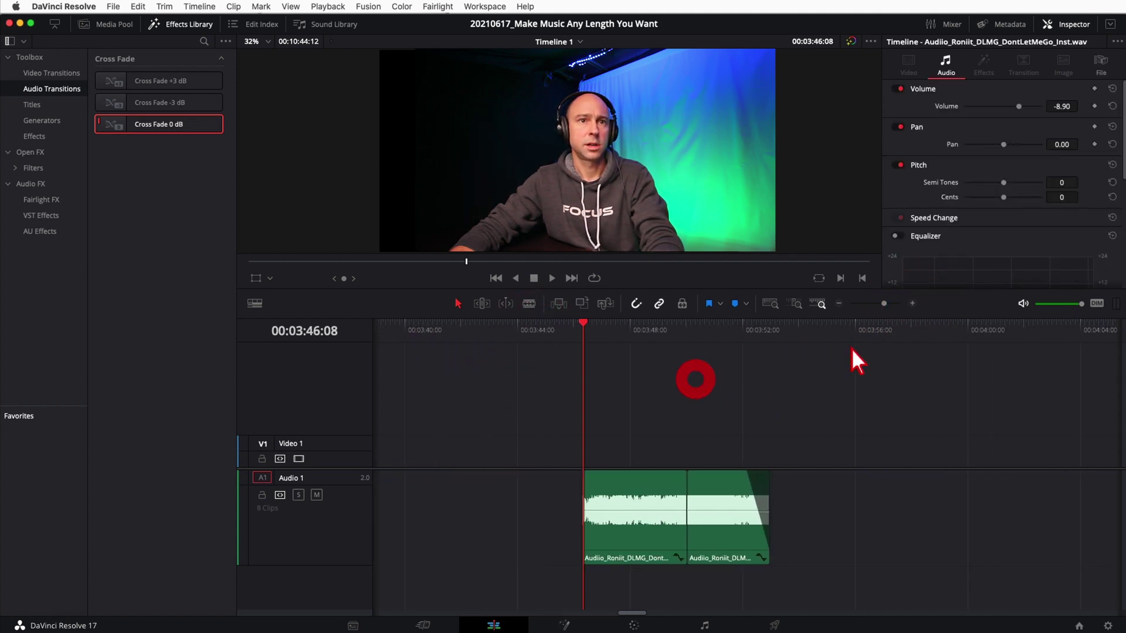
click(912, 304)
scroll(750, 422, right, 5)
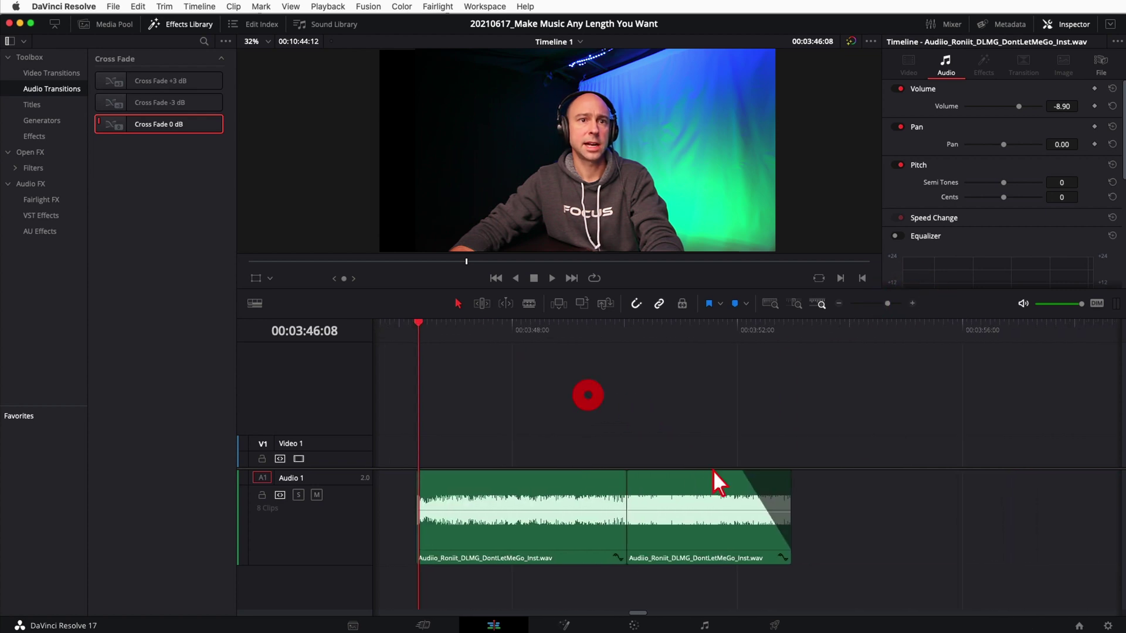
drag(732, 474, 715, 474)
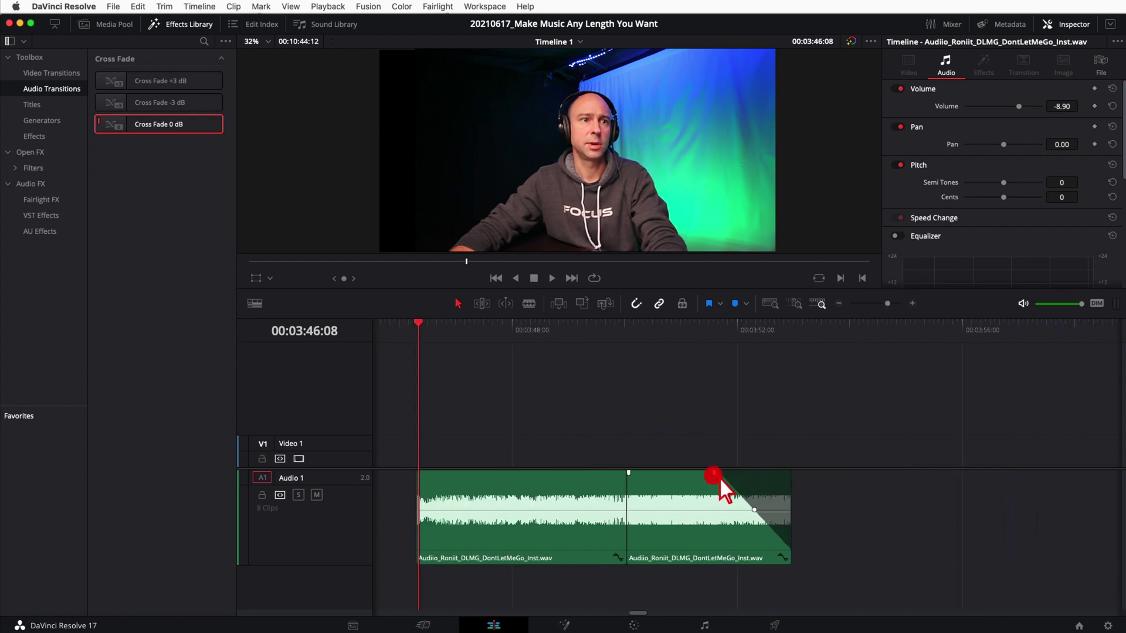
drag(416, 473, 423, 472)
click(410, 351)
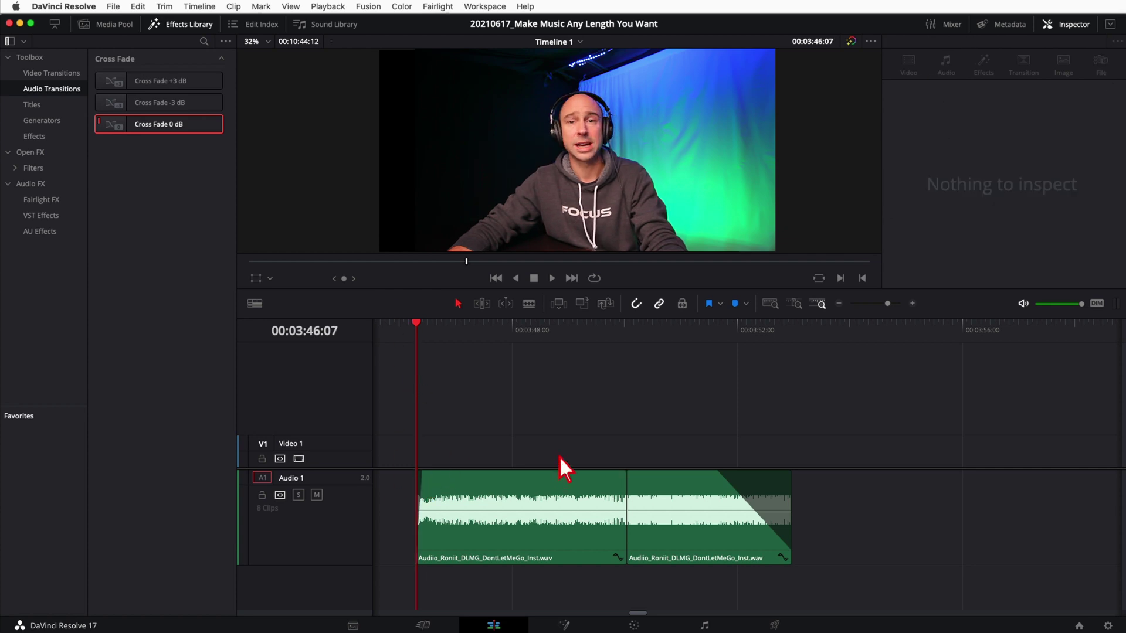
key(space)
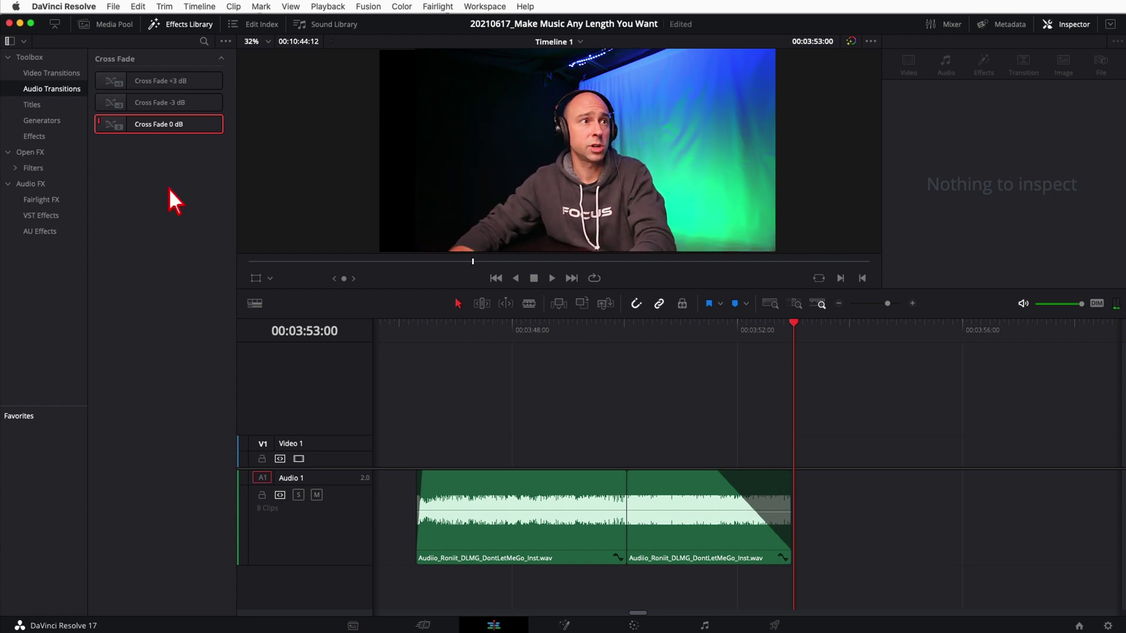
Place a Cross Fade 0 dB on the instrumental join, stretch it to 1.7 seconds, and play it
drag(161, 134, 671, 493)
click(414, 328)
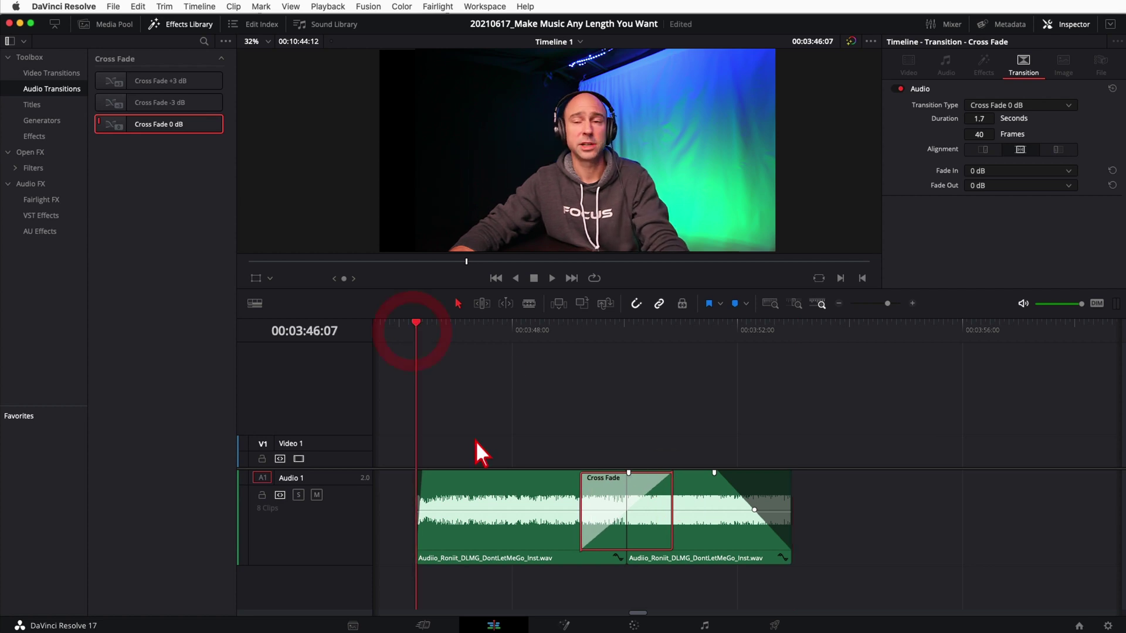
key(space)
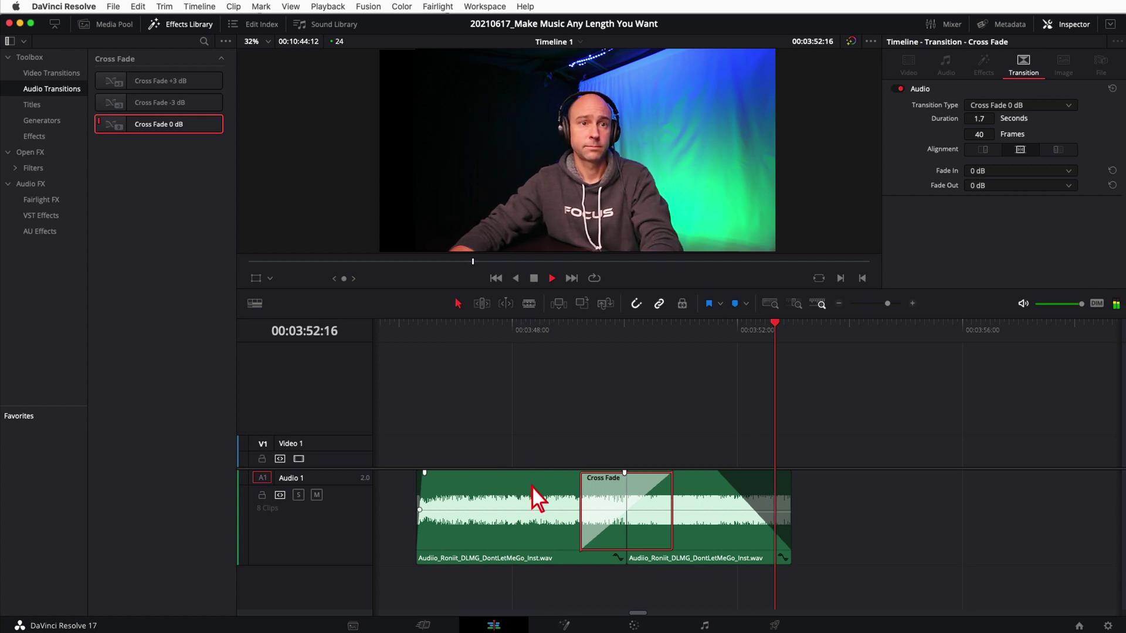
key(space)
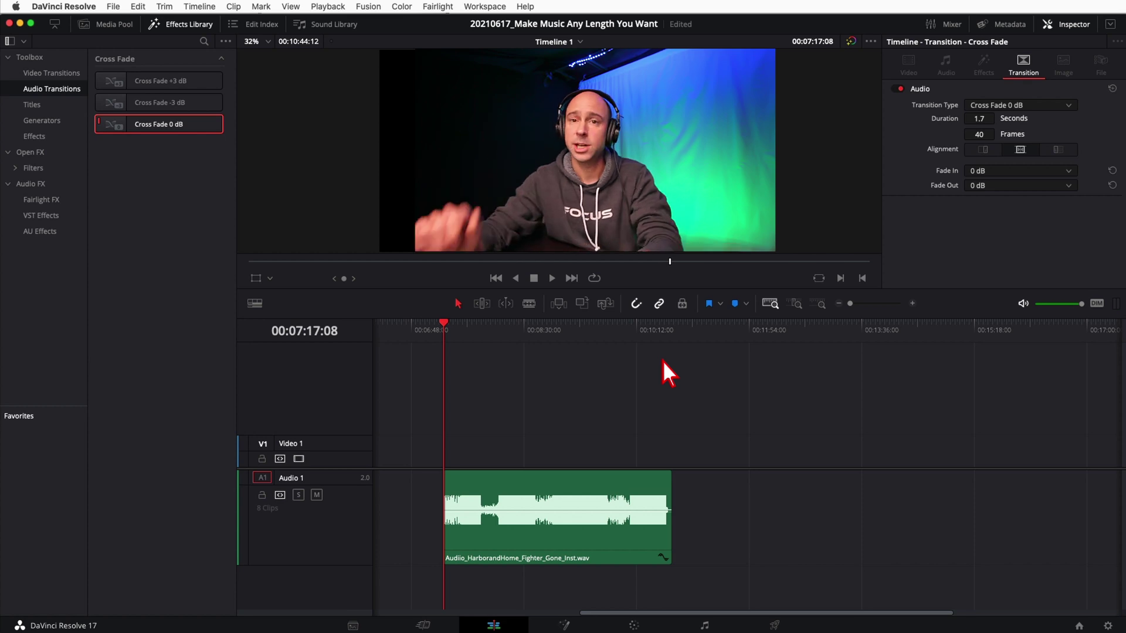
Play the Fighter_Gone music and move the playhead to listen for a beat
key(super+equal)
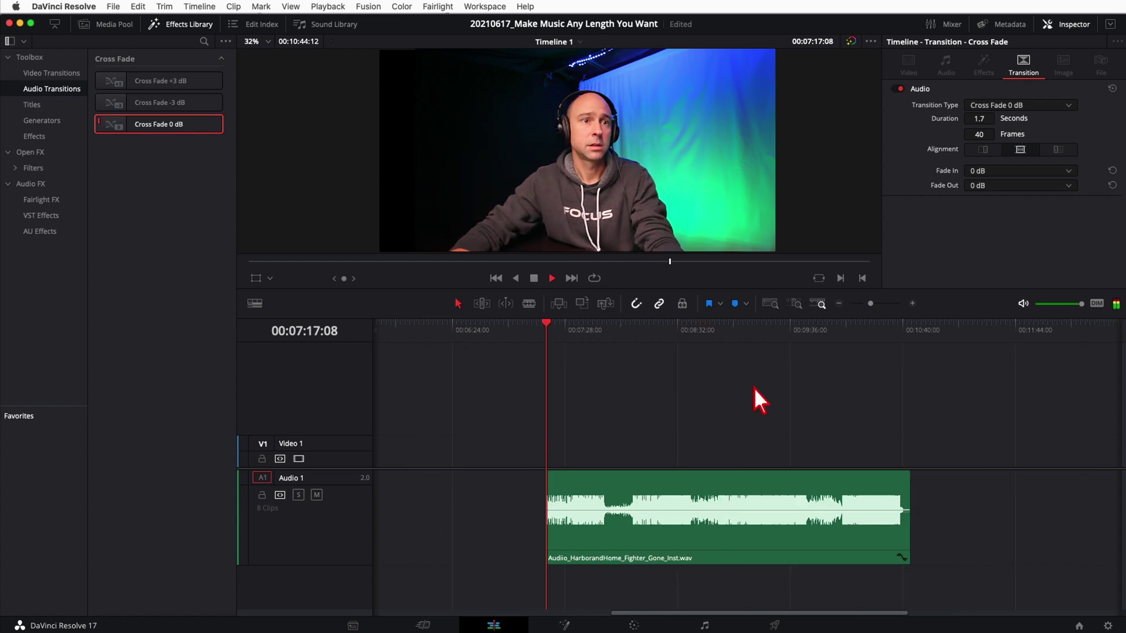
key(space)
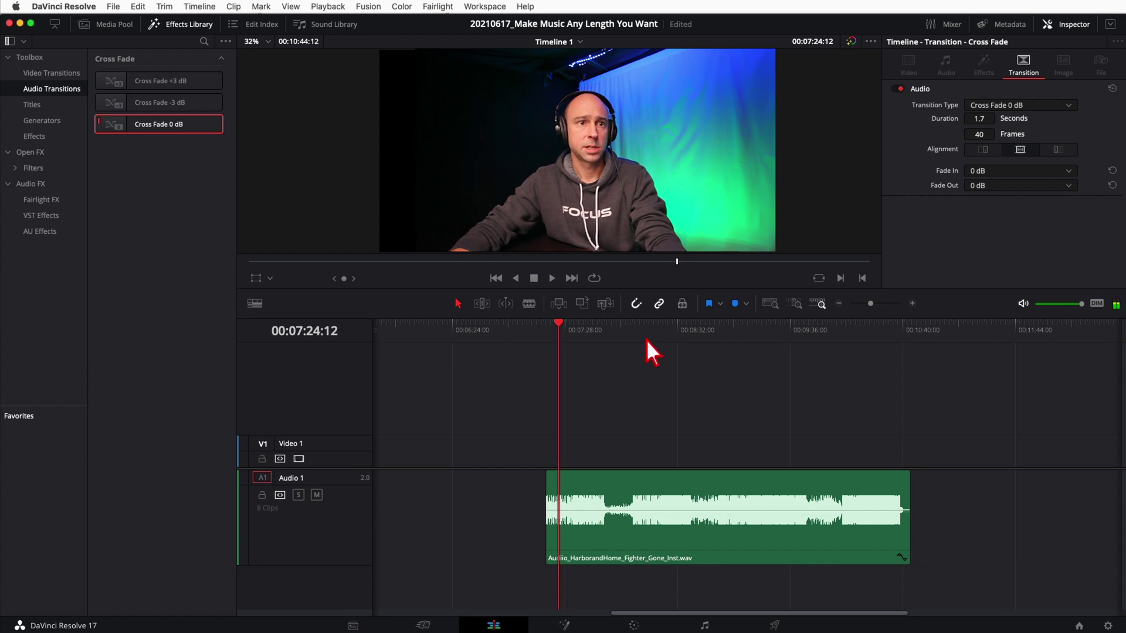
click(624, 340)
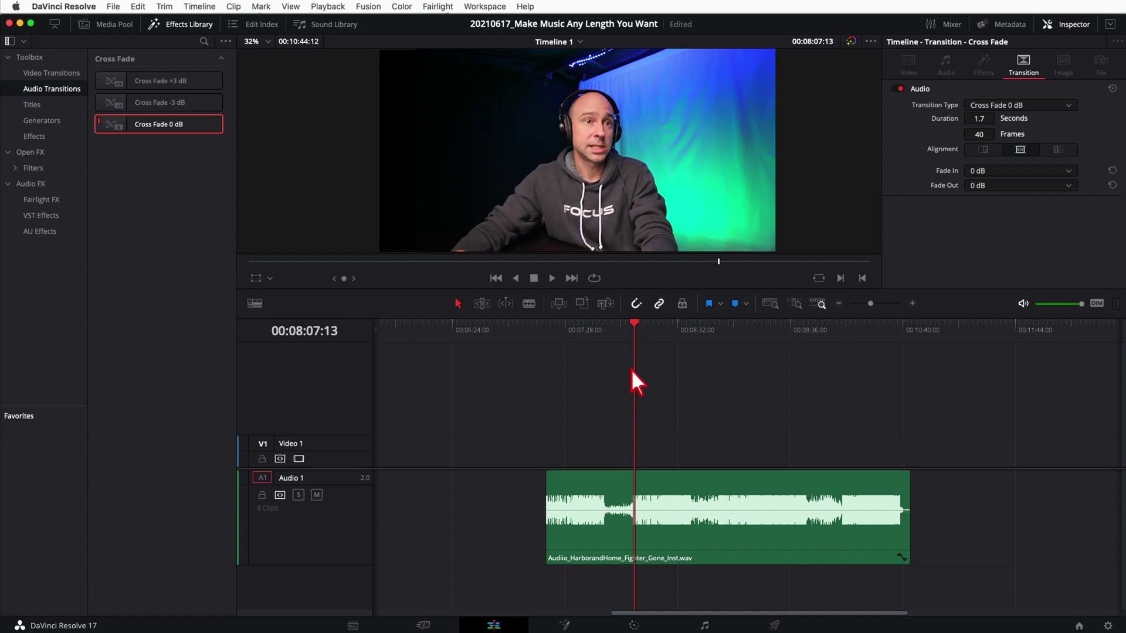
click(624, 340)
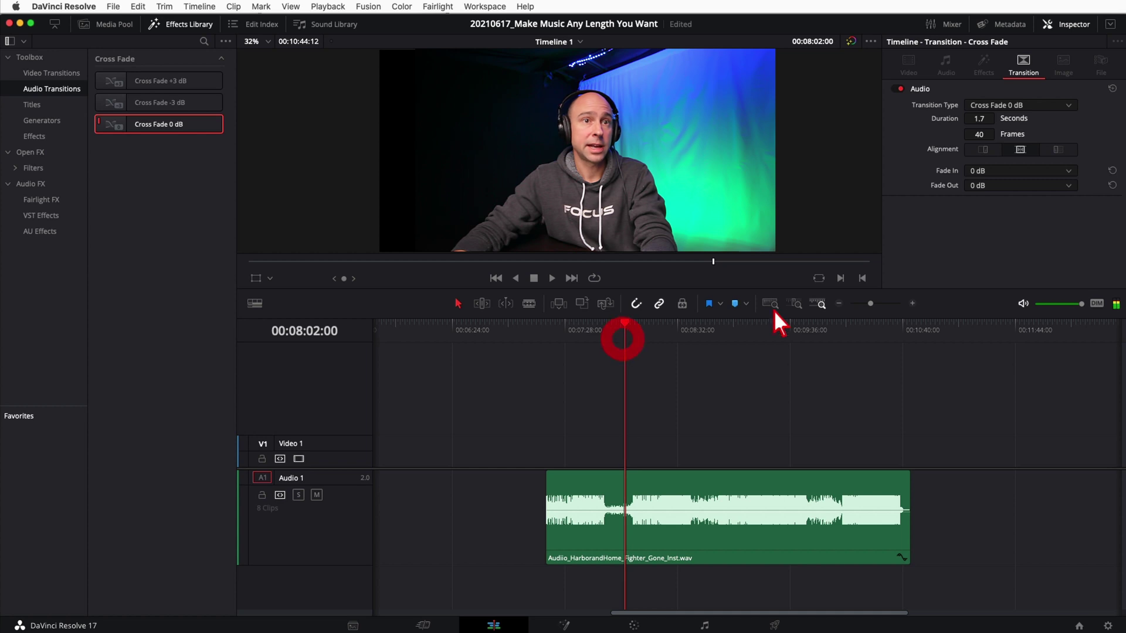
Line the playhead up on the beat at 08:01:19, blade the clip there, and select the left piece
click(912, 304)
mouse_move(554, 350)
mouse_down()
mouse_move(564, 332)
mouse_move(550, 333)
mouse_up()
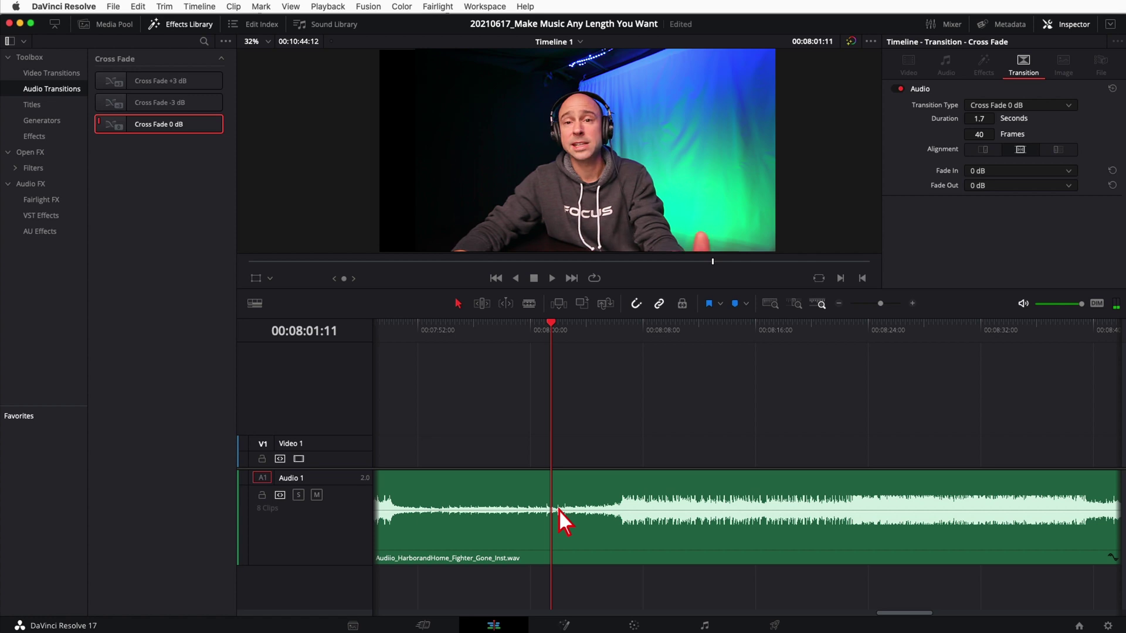
key(space)
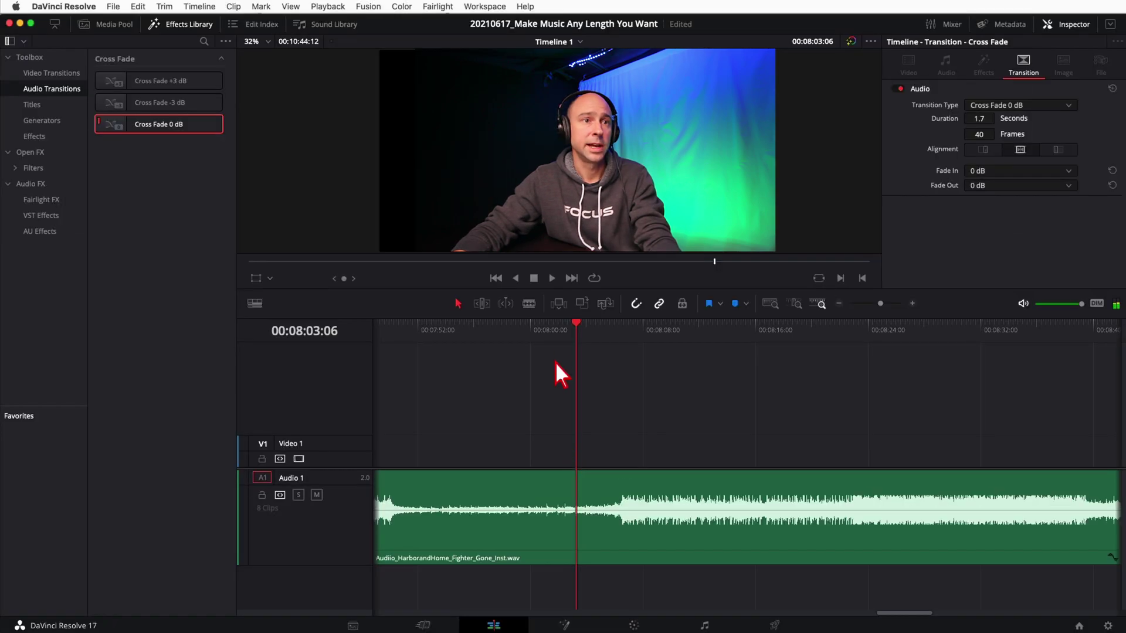
click(560, 339)
drag(561, 339, 553, 340)
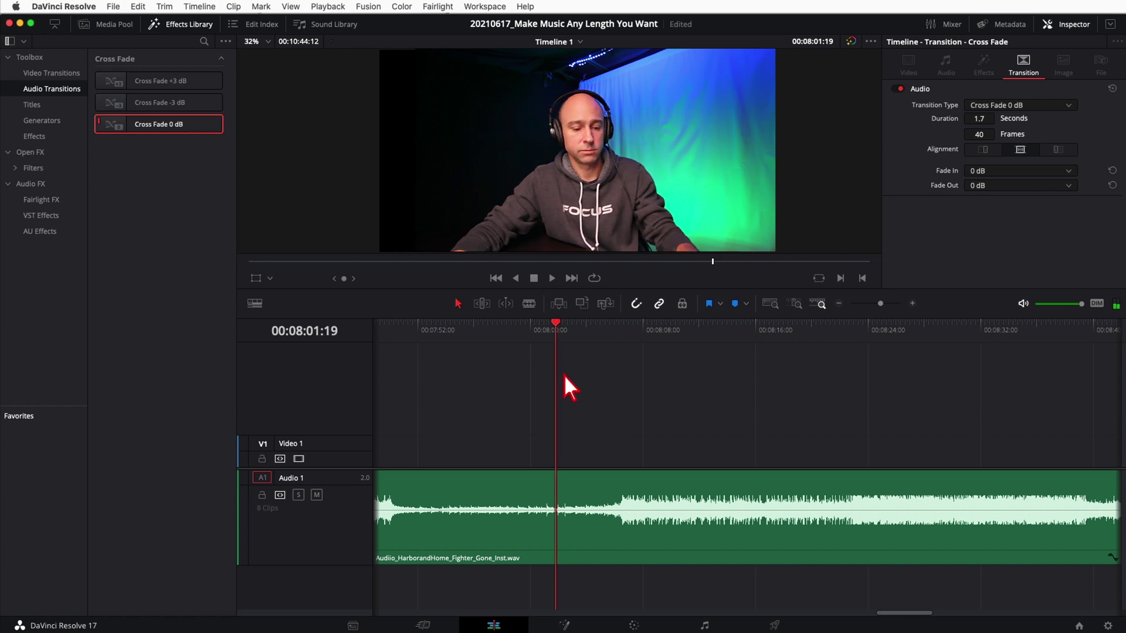
key(super+b)
click(530, 486)
Delete the piece before the 08:01:19 cut and blade the music at 08:08:23
key(BackSpace)
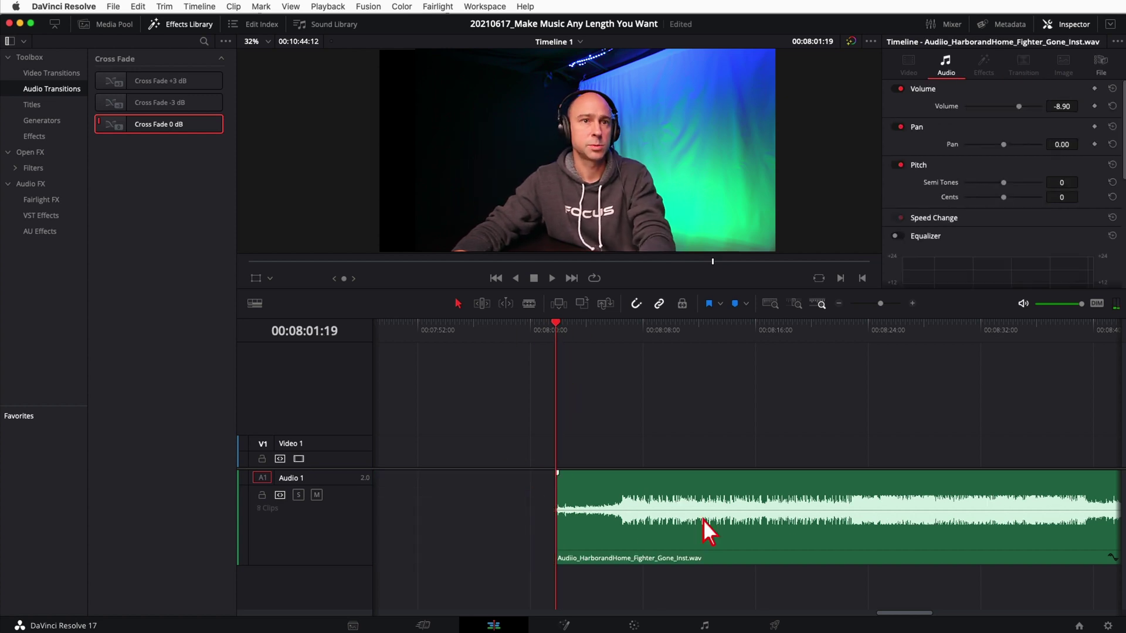
scroll(762, 392, right, 5)
click(667, 388)
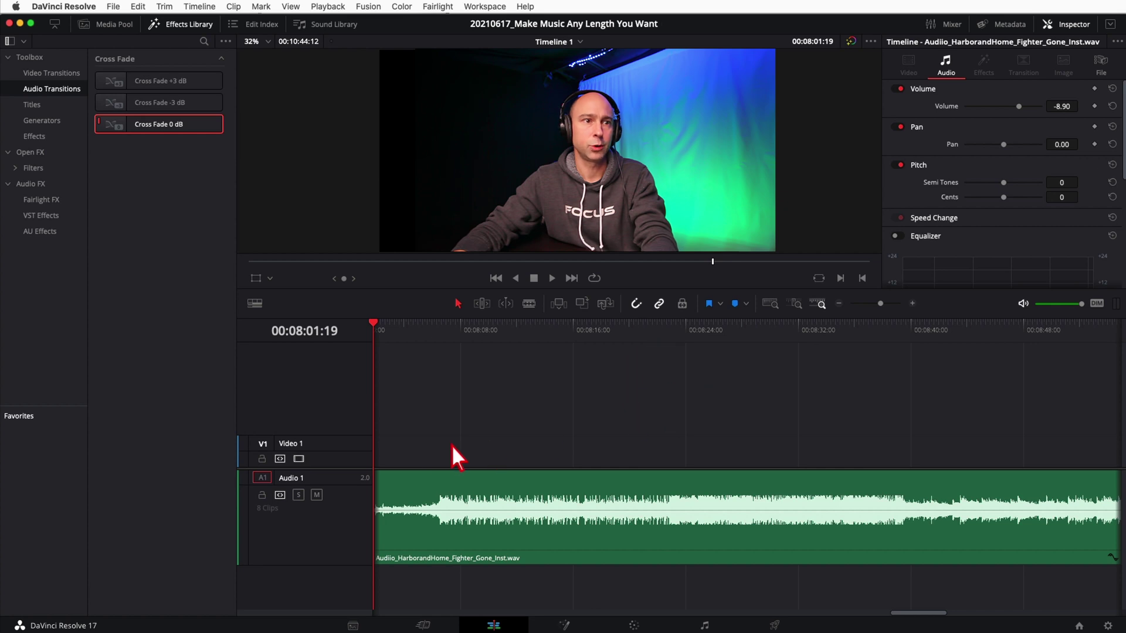
click(472, 337)
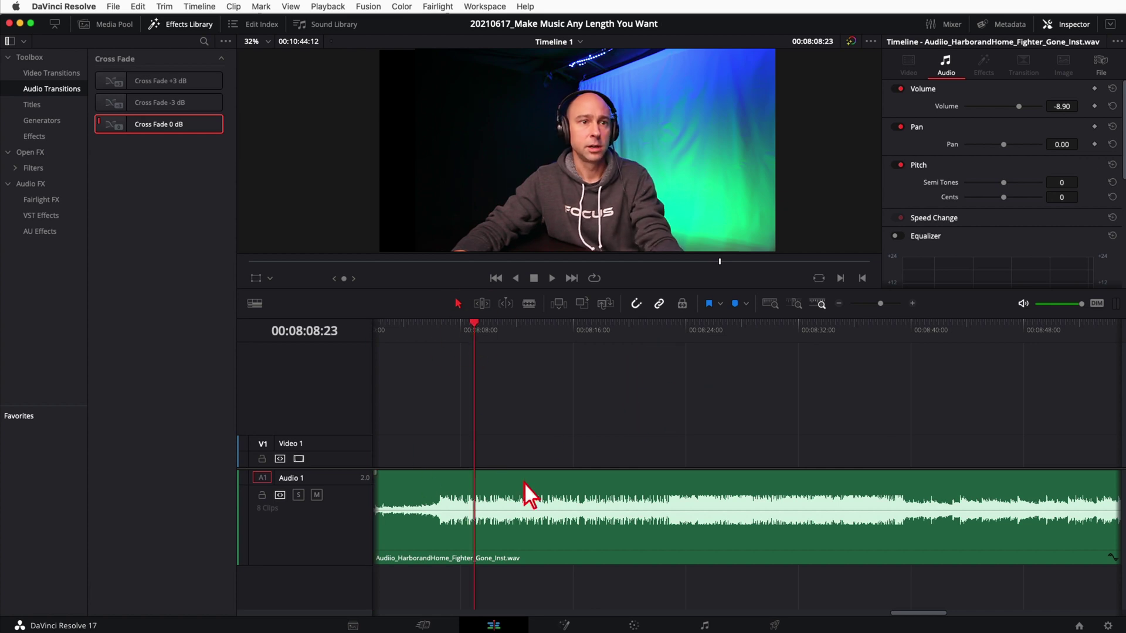
key(super+b)
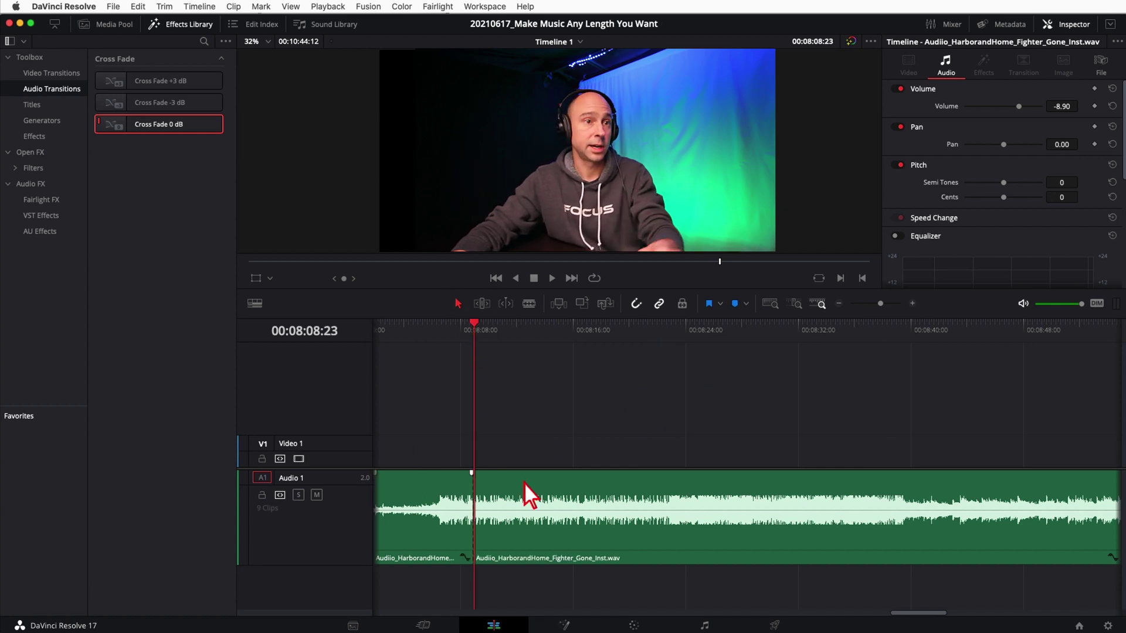
Find the beat at 10:36:20 near the song's end, cut there, and select the middle section
click(838, 303)
scroll(877, 424, right, 10)
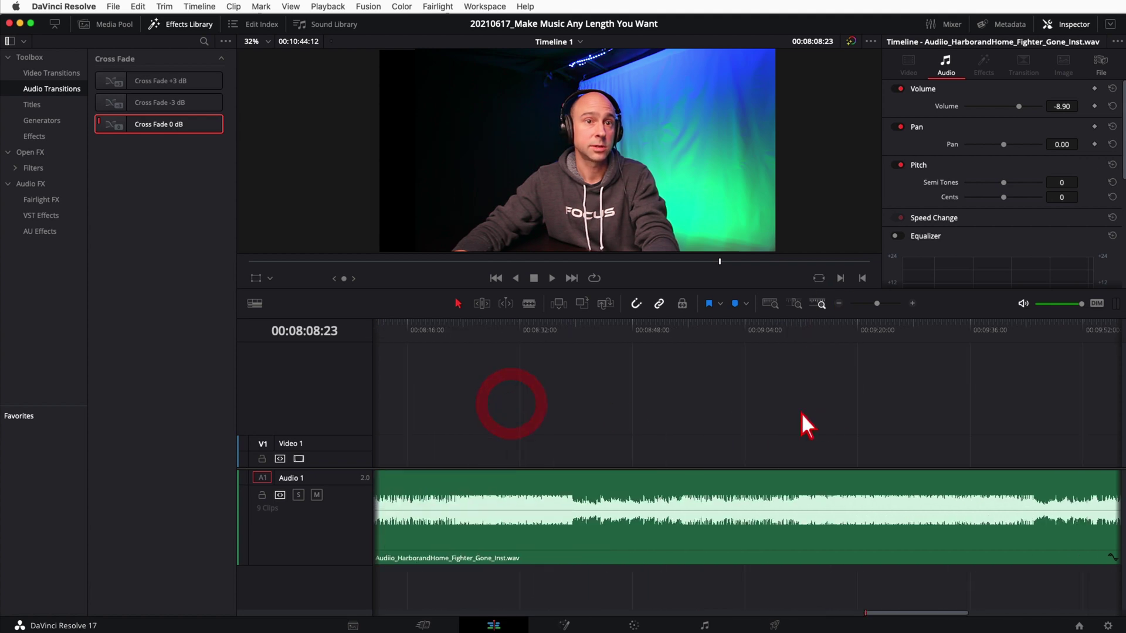
click(684, 342)
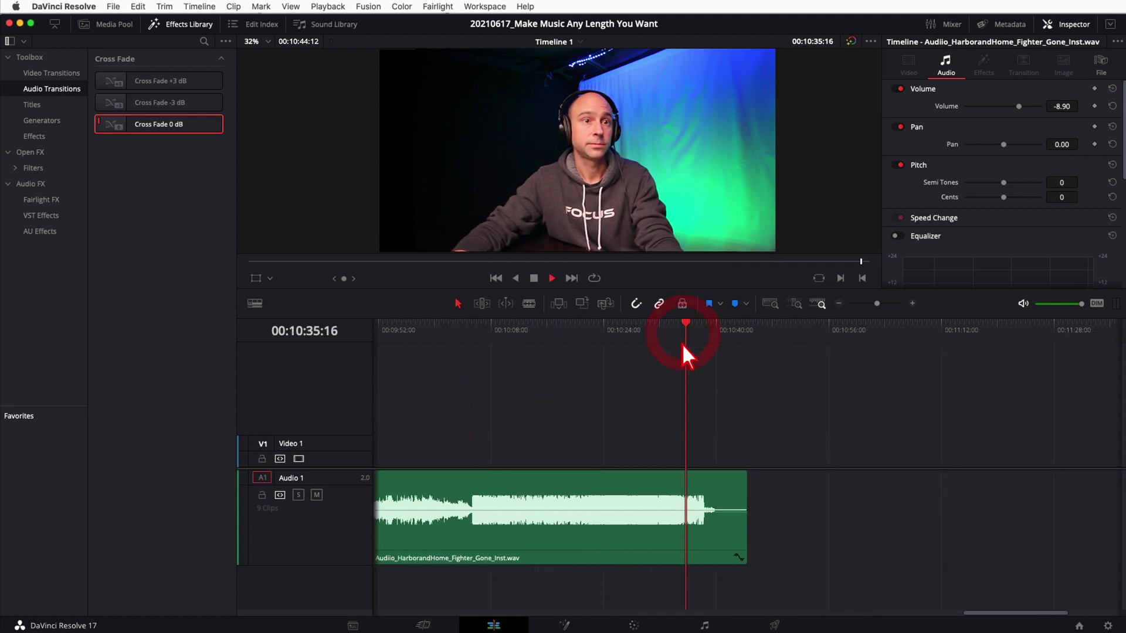
key(space)
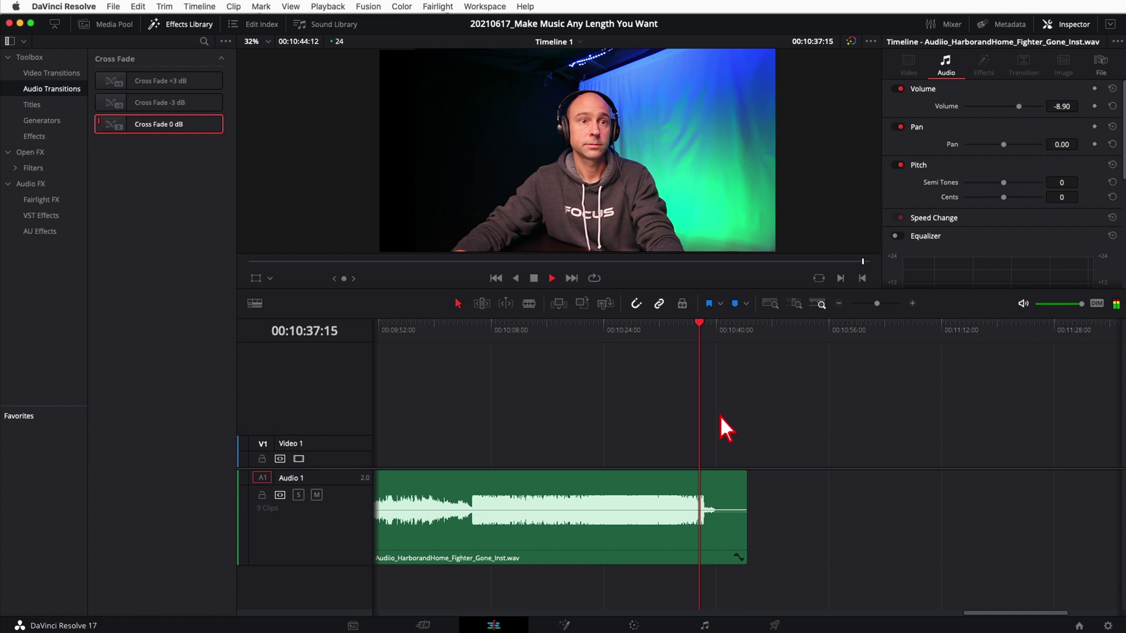
key(space)
click(694, 337)
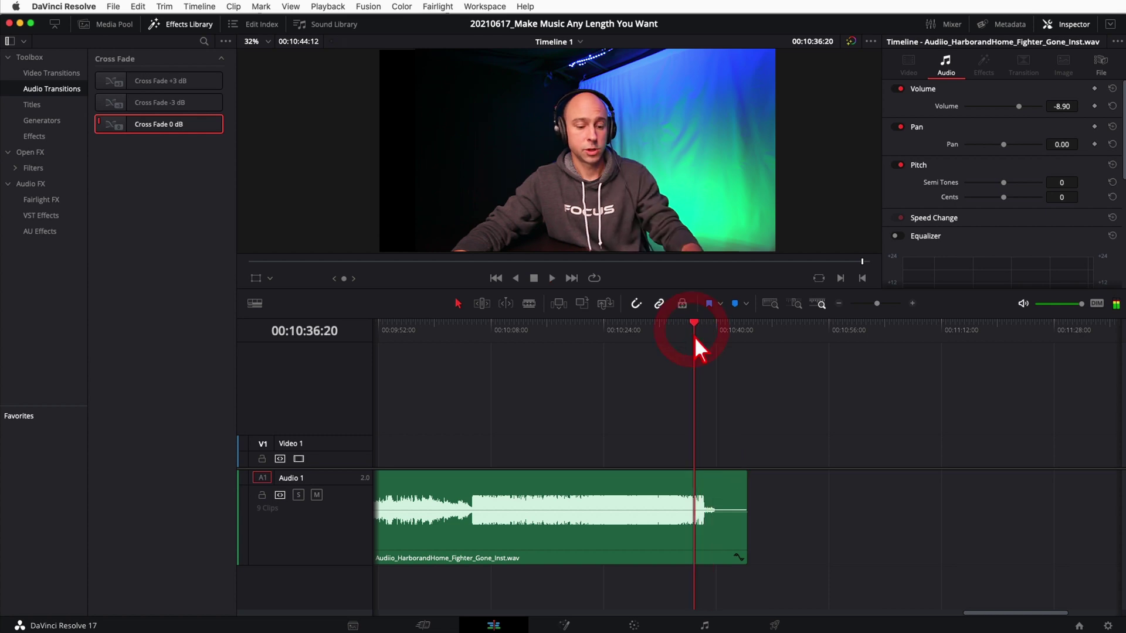
key(super+b)
click(639, 499)
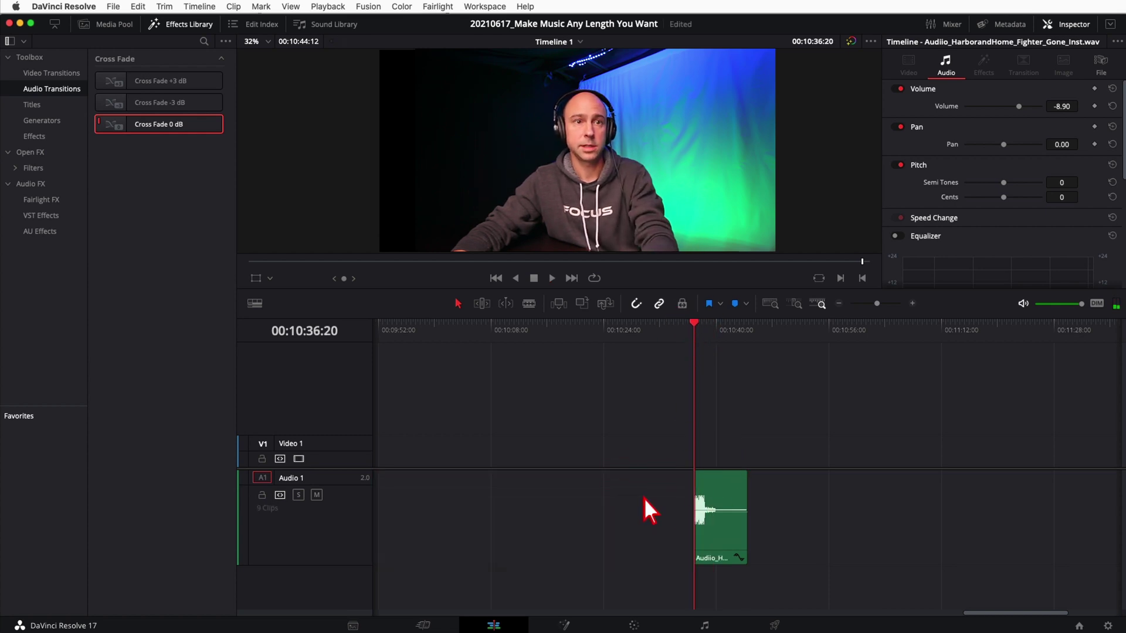
Select the Fighter_Gone ending clip, zoom in, and play across the join between the clips
scroll(727, 502, left, 15)
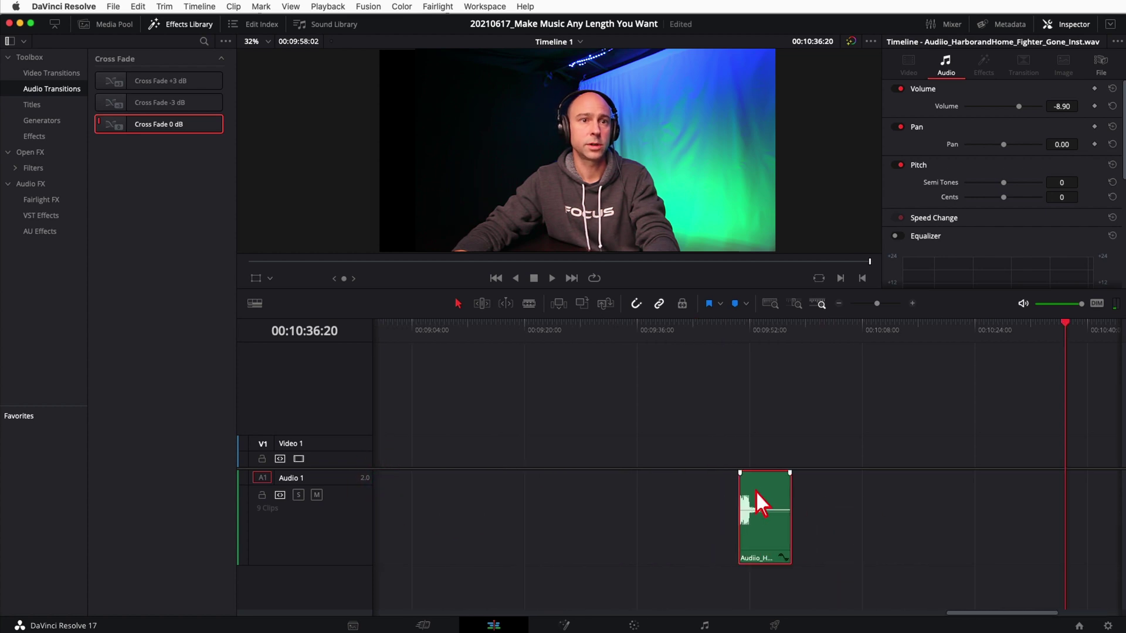
click(726, 497)
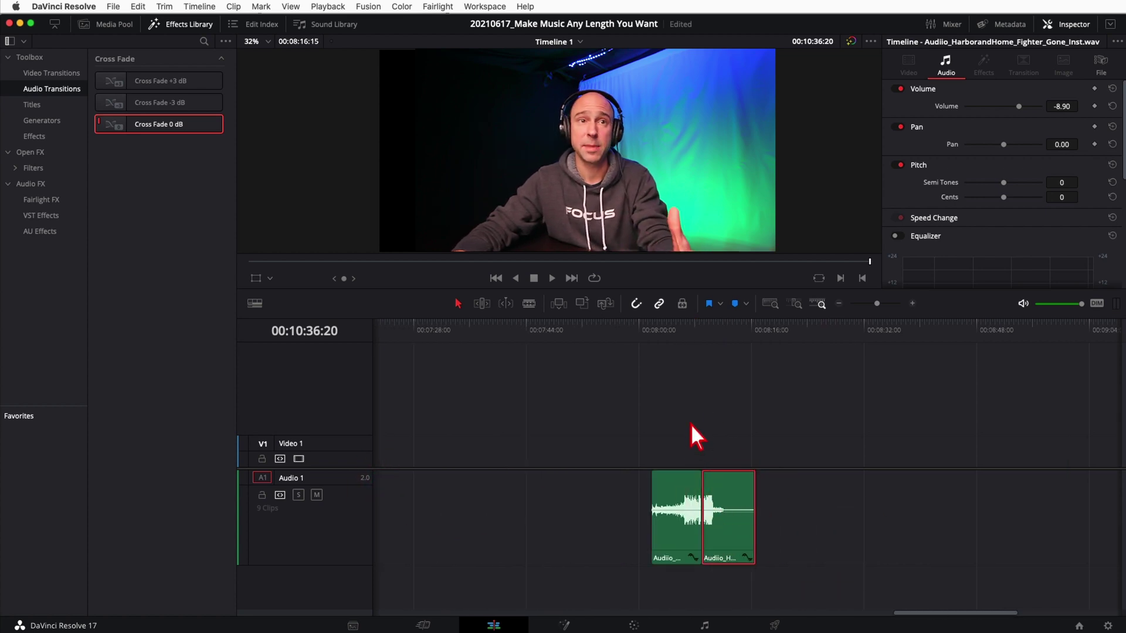
key(Up)
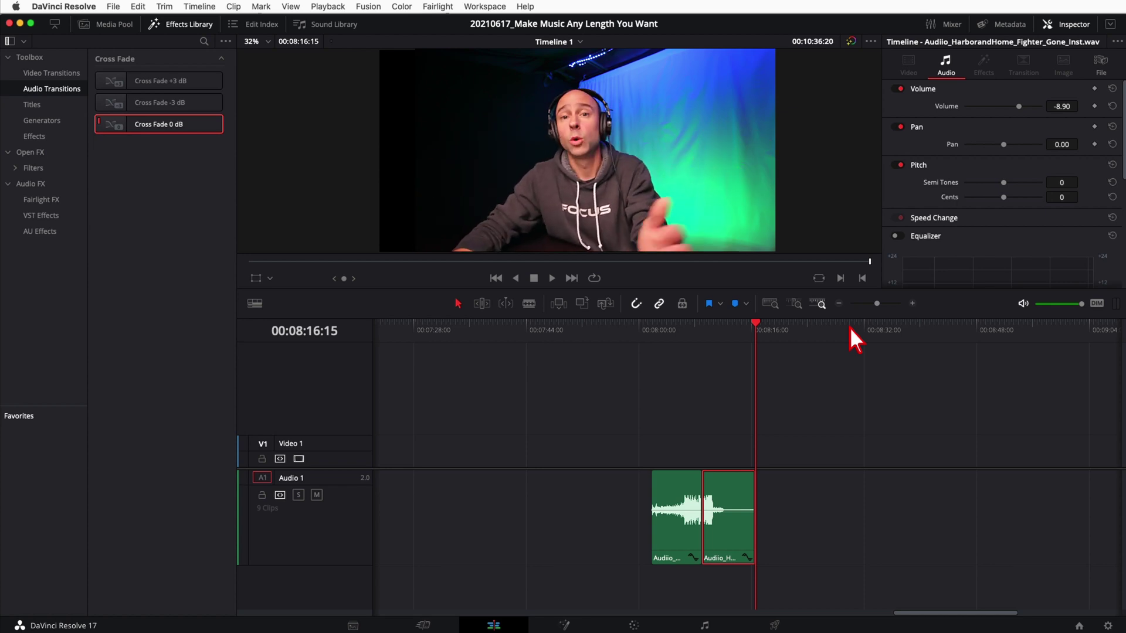
click(912, 303)
scroll(664, 458, left, 3)
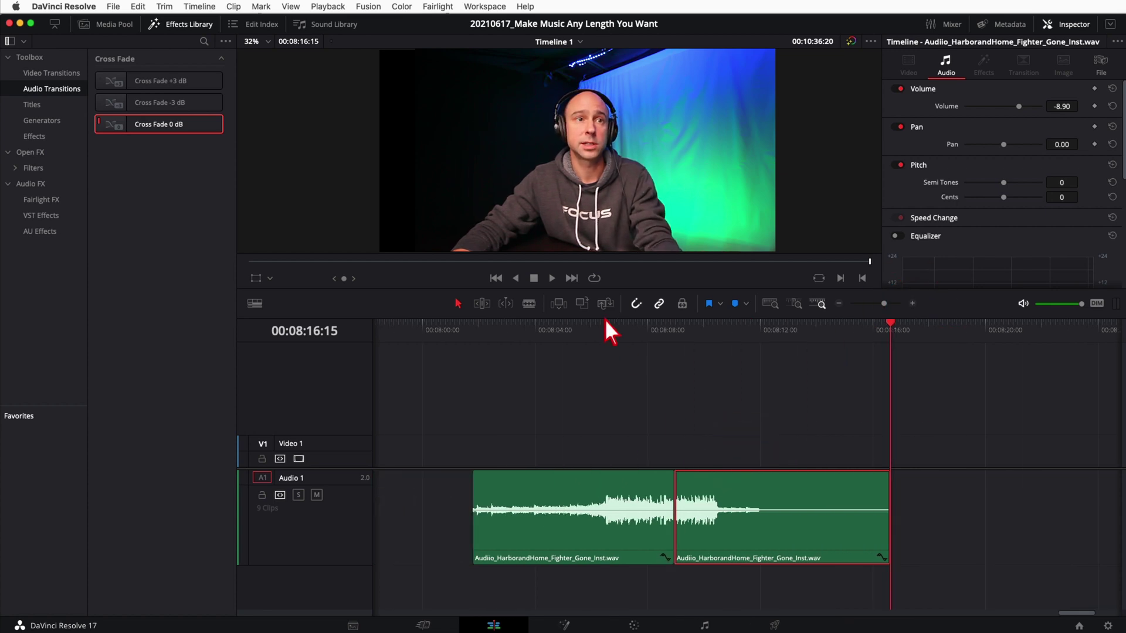
click(474, 331)
key(space)
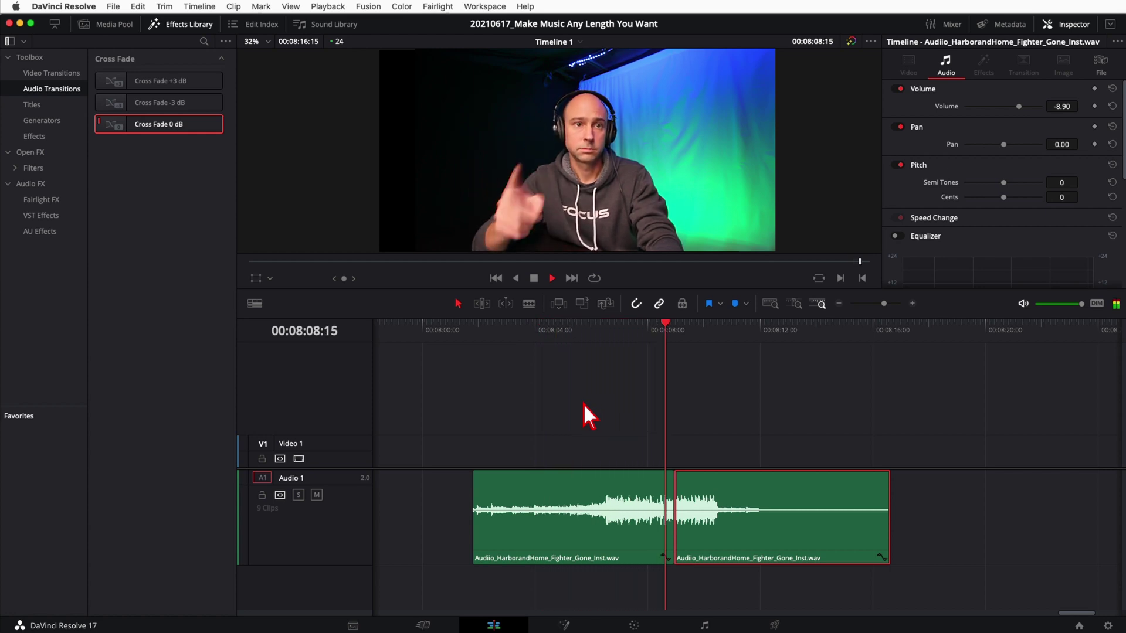
key(space)
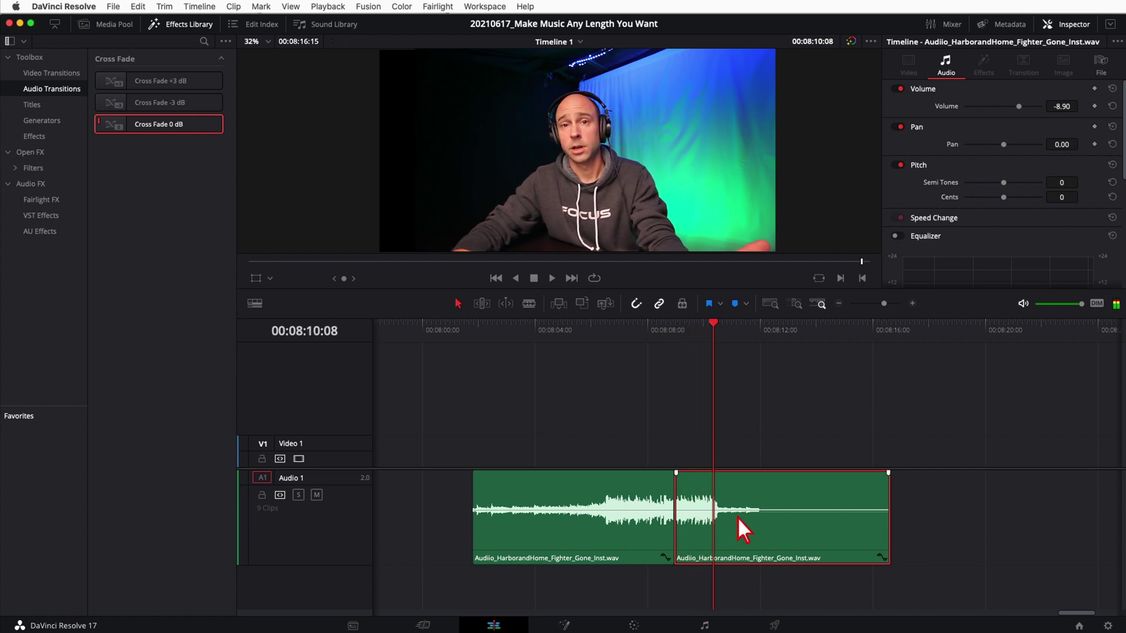
Extend the ending clip's start earlier, slide it against the first clip, and drop a Cross Fade 0 dB on the cut
drag(805, 539, 926, 535)
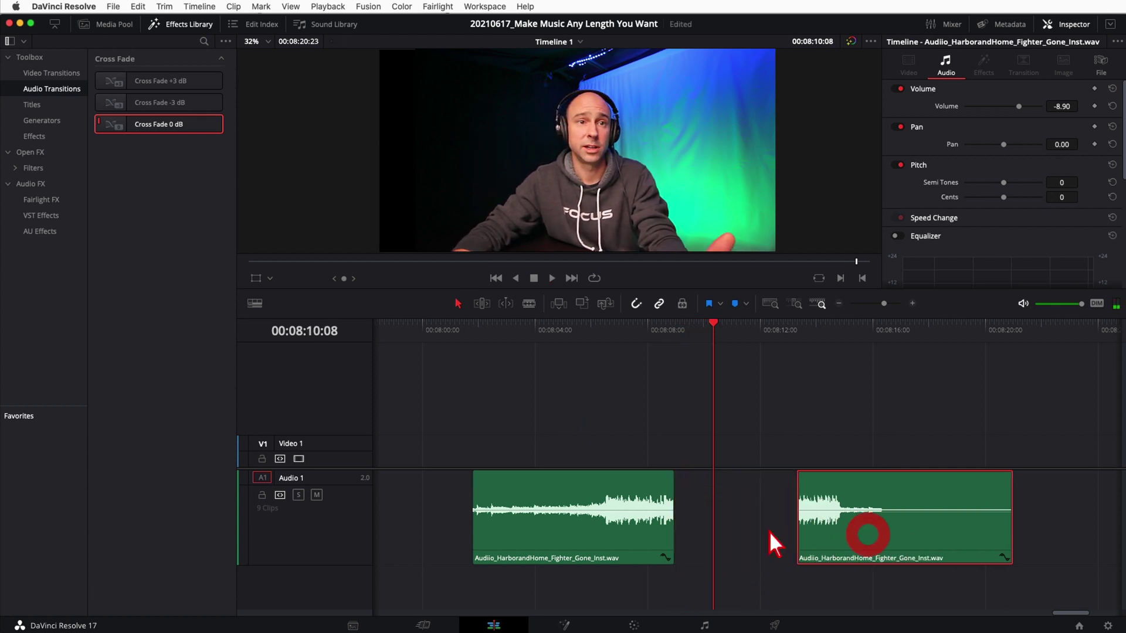
drag(804, 531, 722, 530)
click(737, 343)
key(space)
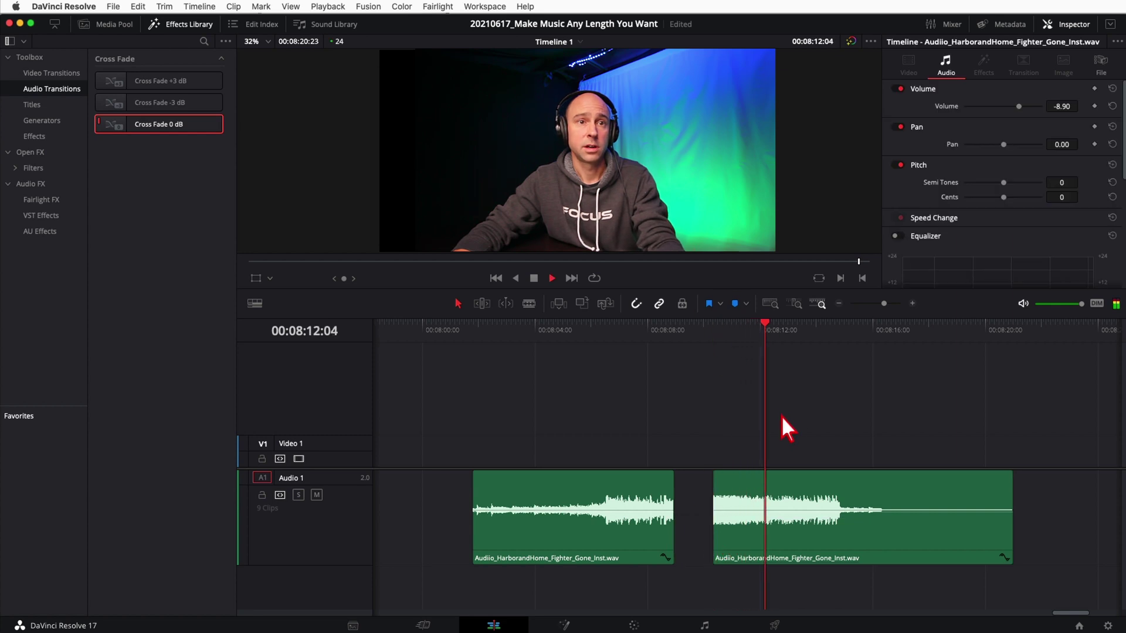
click(716, 490)
drag(741, 489, 700, 486)
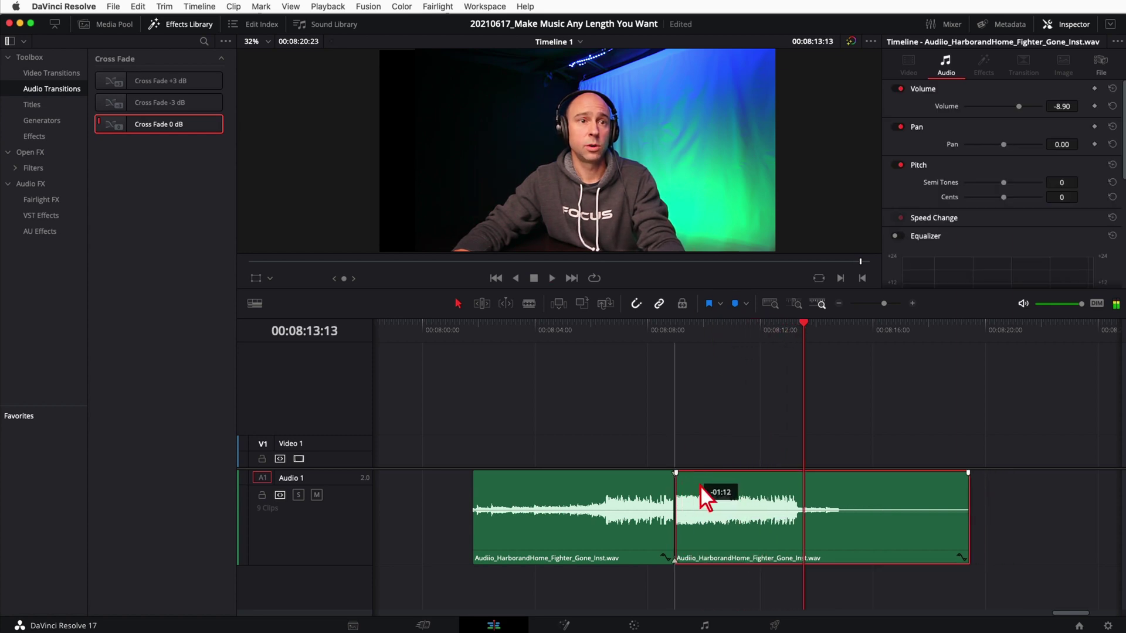
drag(148, 141, 722, 486)
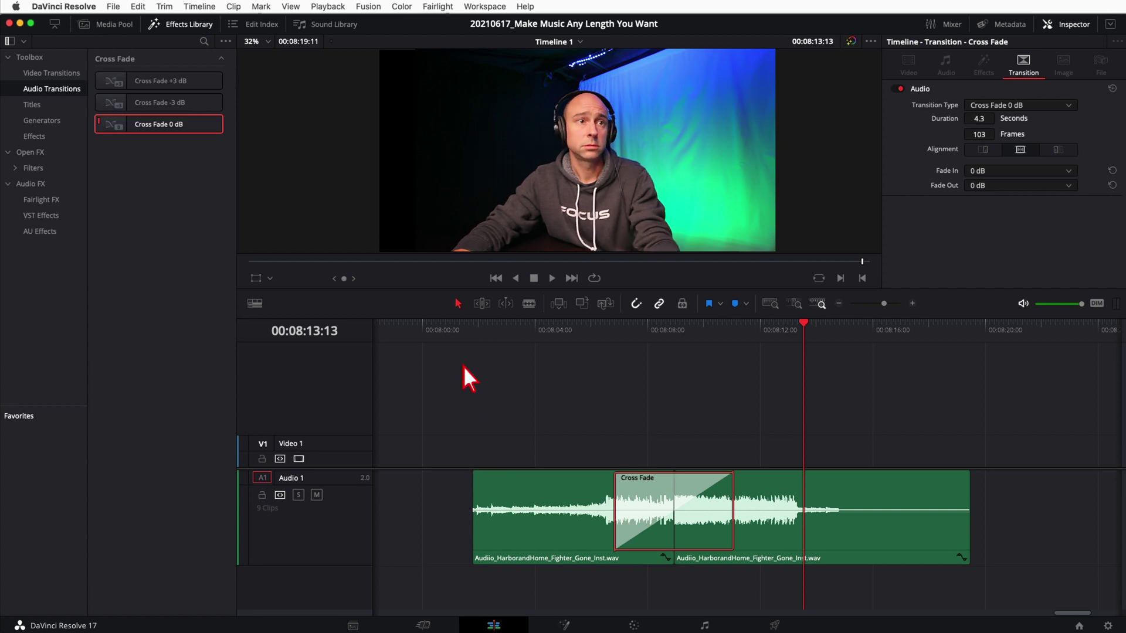
Play back the 4.3-second Cross Fade 0 dB bridging the two Fighter_Gone pieces
key(space)
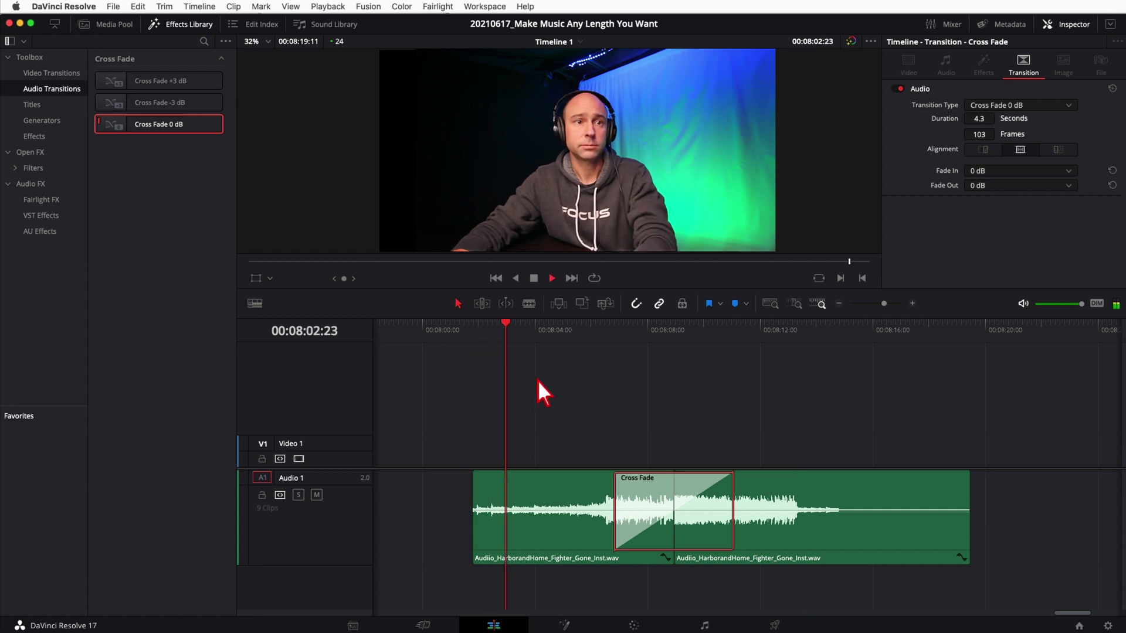